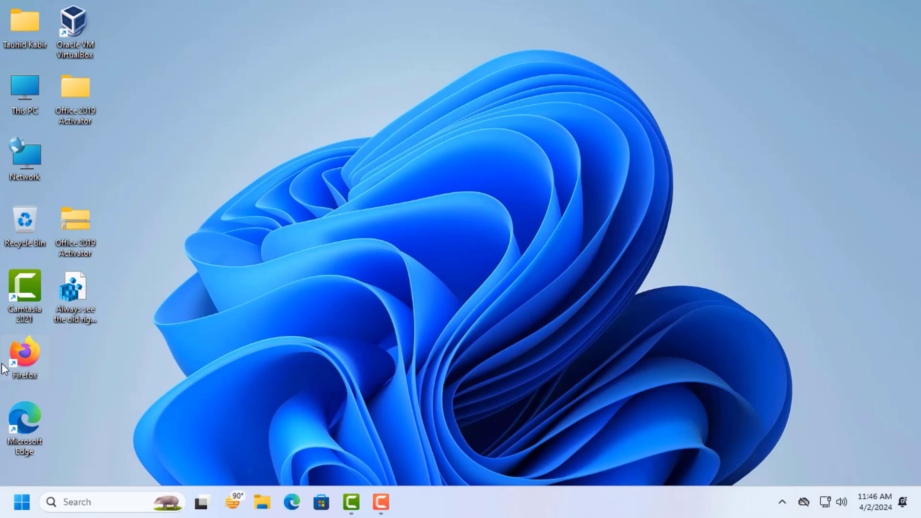
- Open Firefox, dismiss the welcome message and go to google.com
double_click(15, 363)
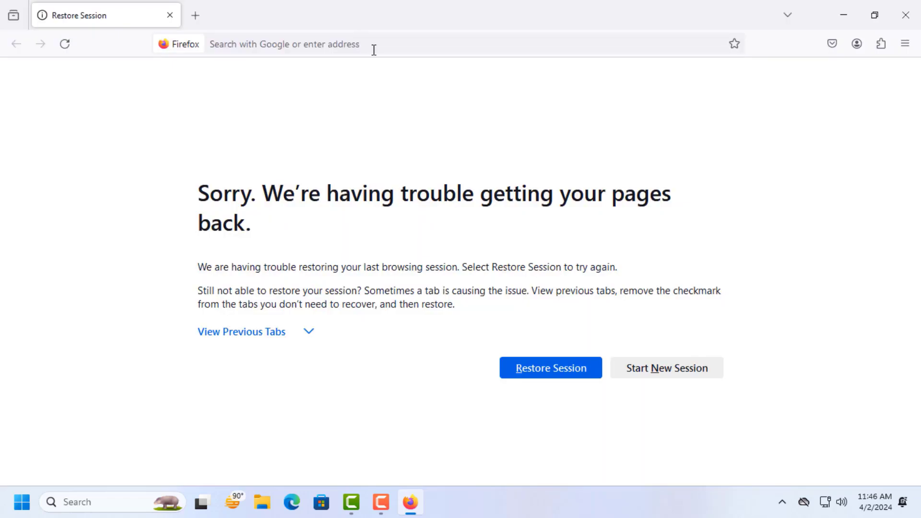
left_click(378, 48)
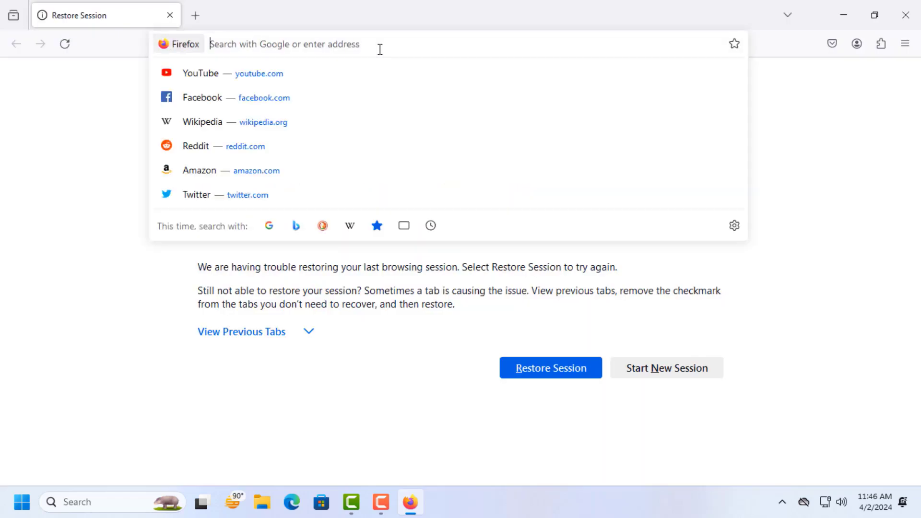
type("google.com")
left_click(272, 70)
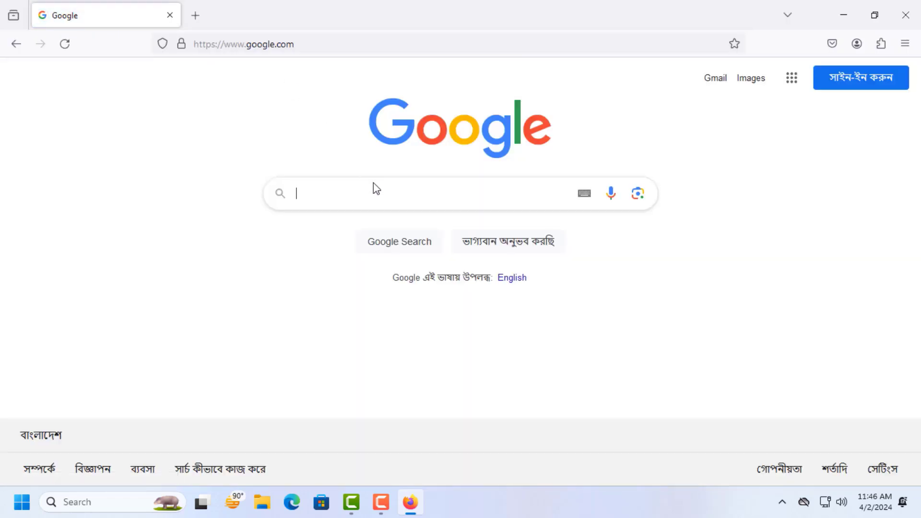
- Search Google for kali.org and open the official Kali Linux website from the results
type("kali")
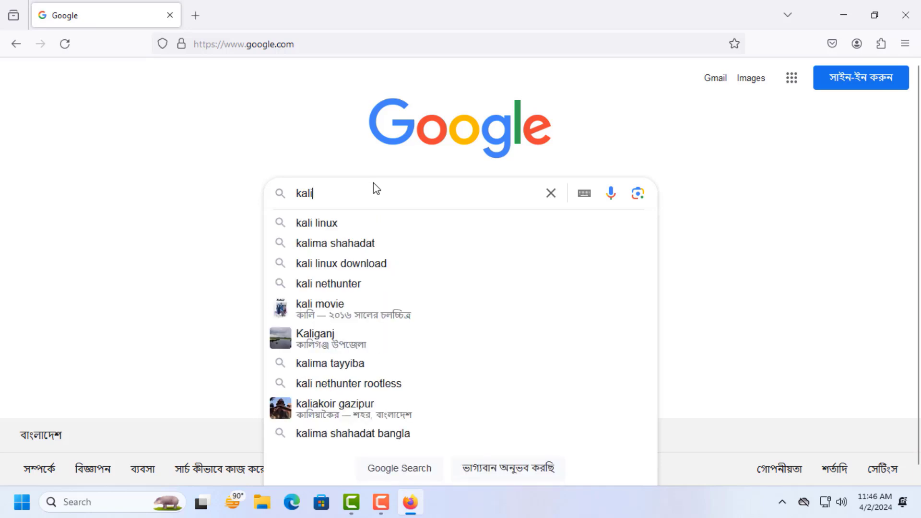
type(".org")
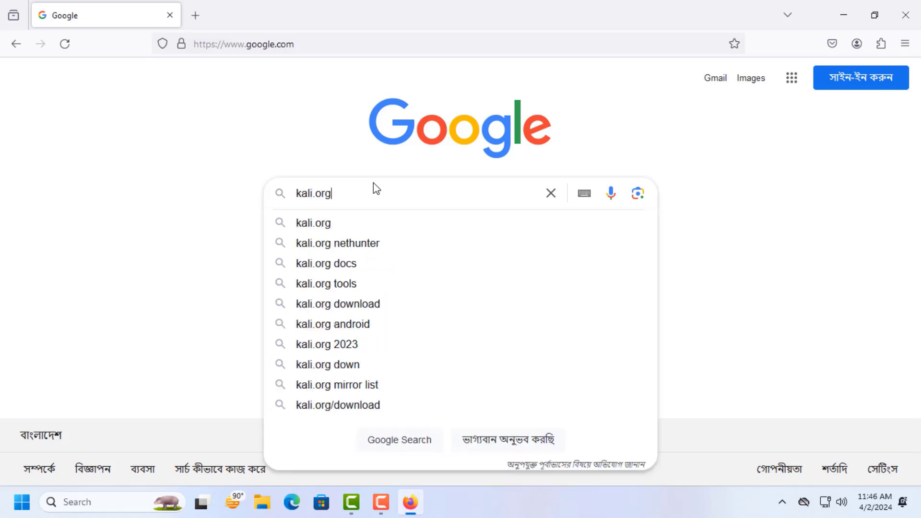
key("Return")
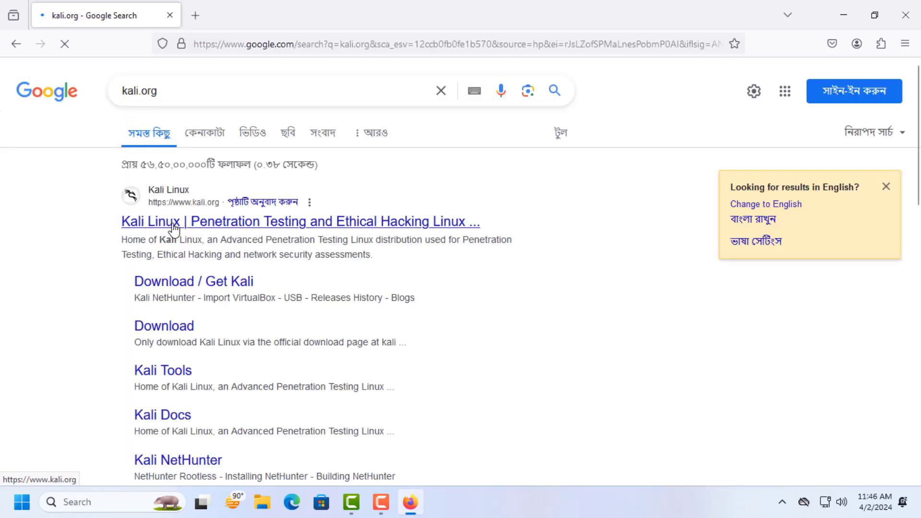
left_click(173, 229)
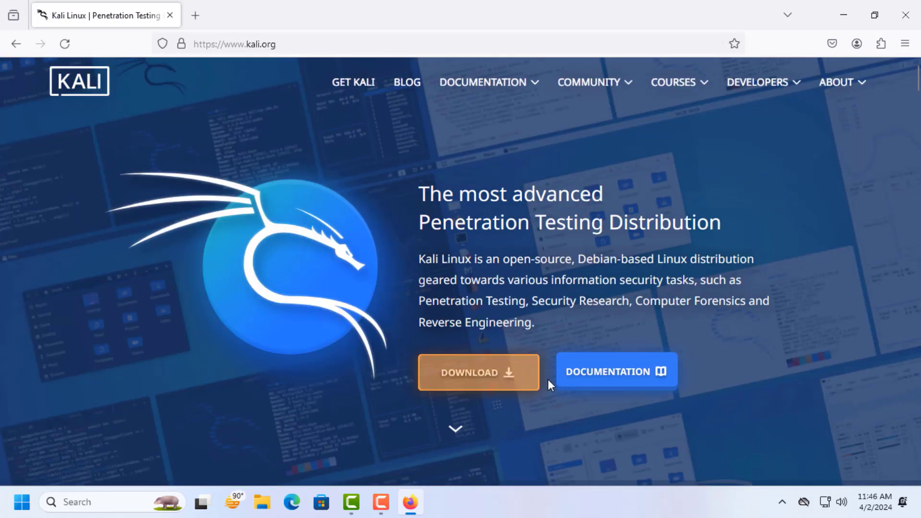
- Go to Kali's download page and show the 64-bit pre-built virtual machine images
left_click(515, 380)
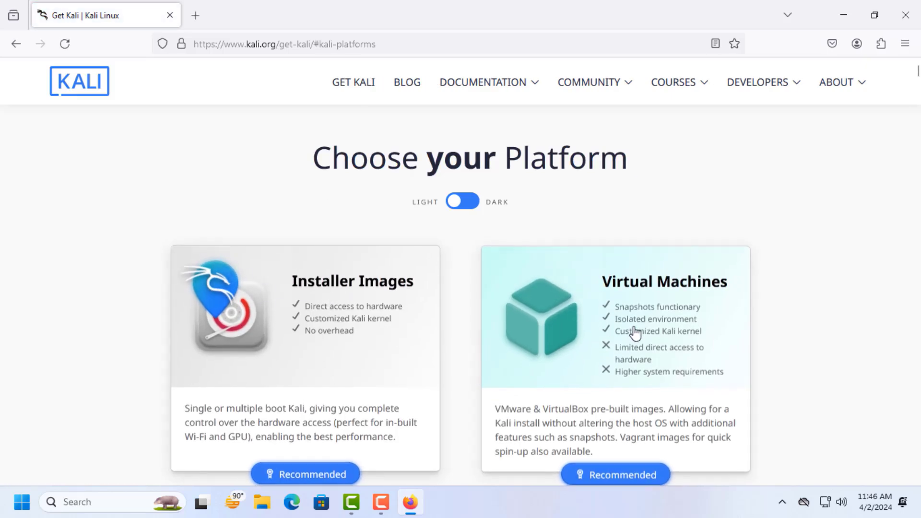
scroll(697, 344, "down", 1)
scroll(697, 344, "down", 3)
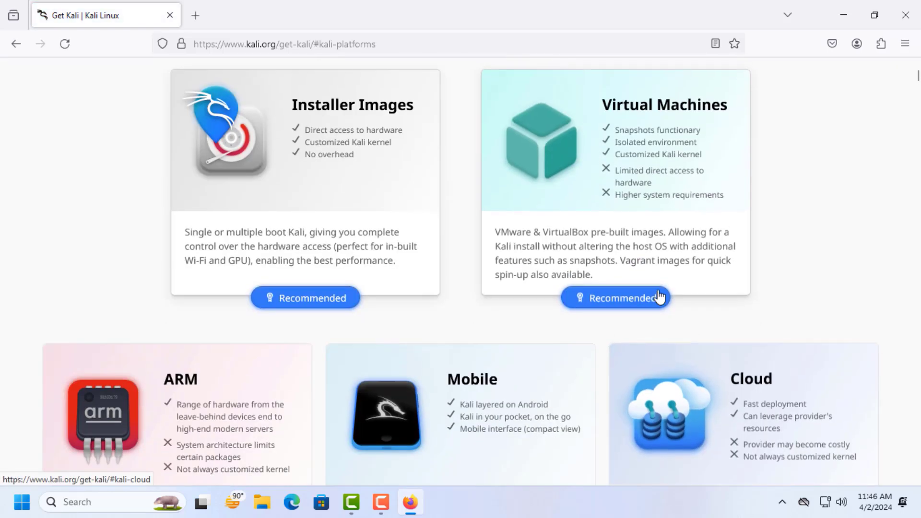
left_click(616, 305)
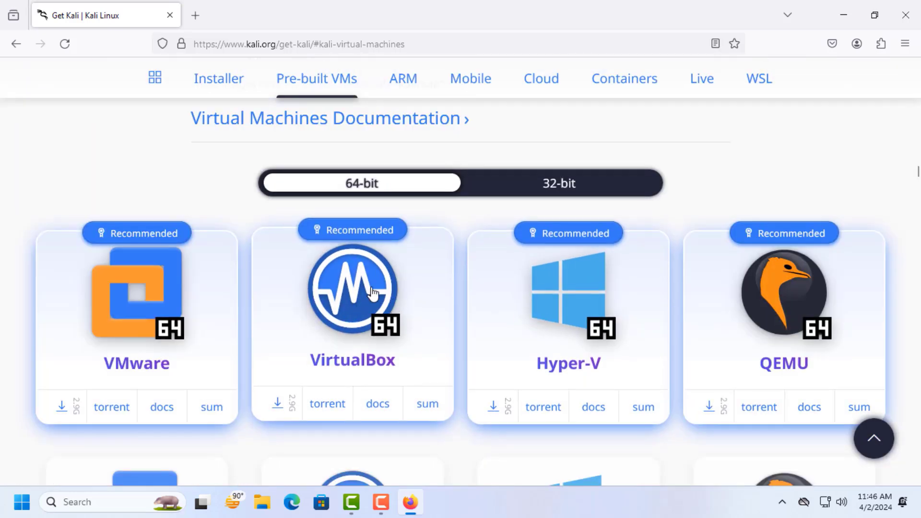
left_click(590, 191)
left_click(371, 187)
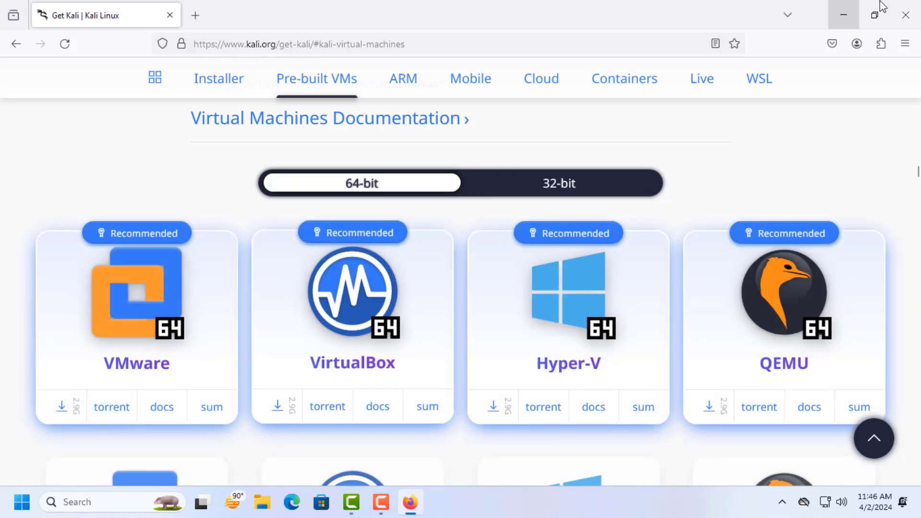
- Check the PC's system type in its properties, close them and return to the Kali download page in Firefox
left_click(837, 16)
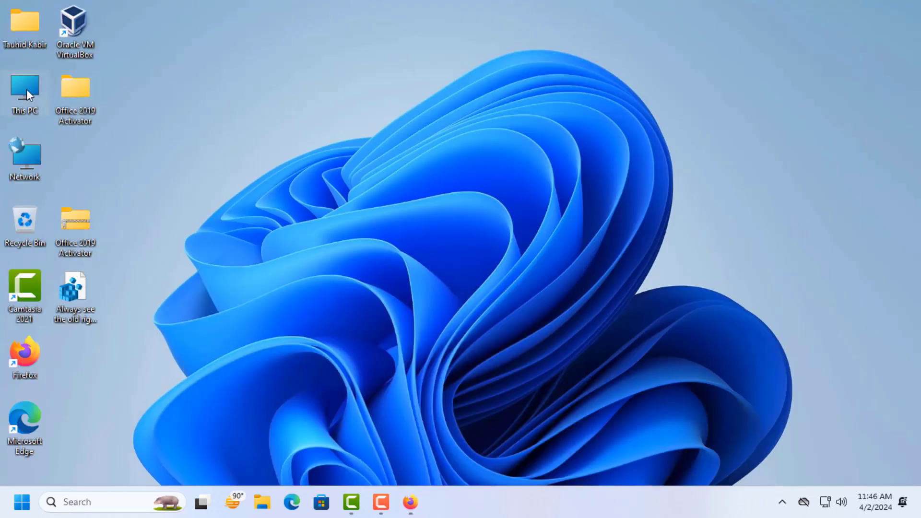
right_click(26, 90)
left_click(59, 243)
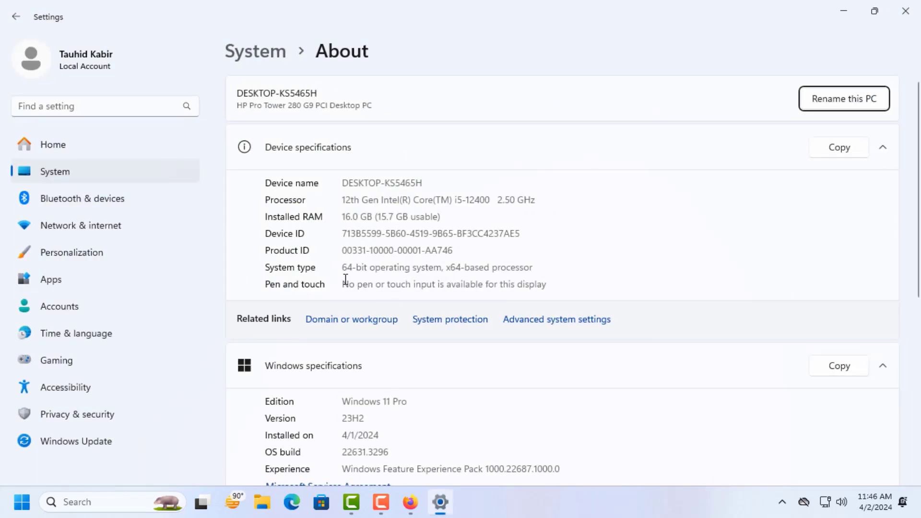
left_click(906, 11)
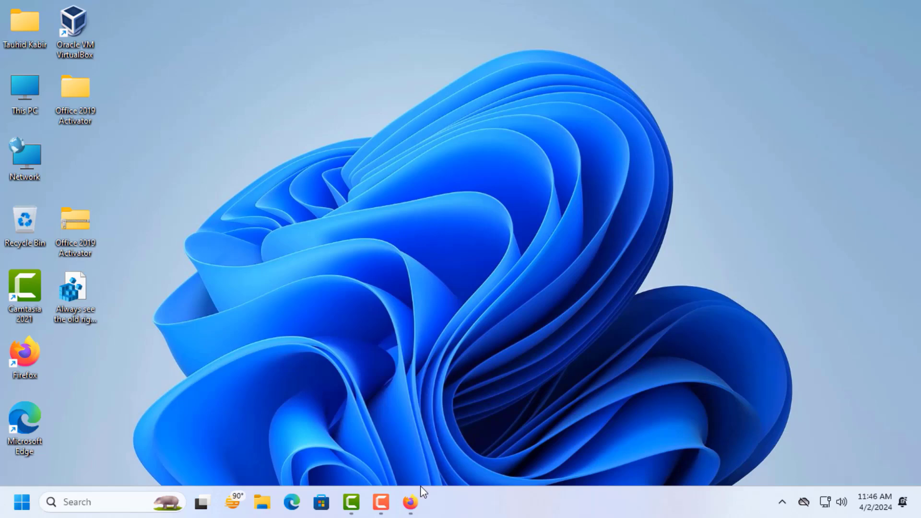
left_click(412, 501)
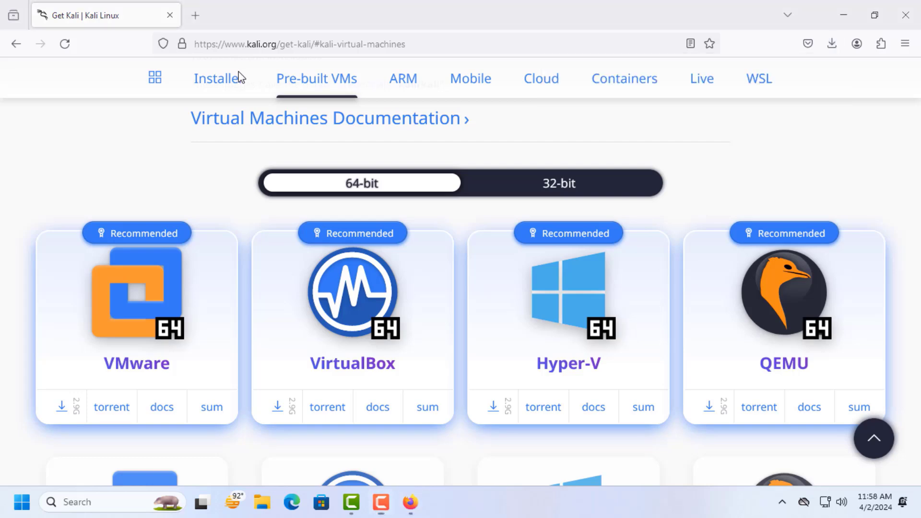
- Minimize the browser and open the user account's Downloads folder on Local Disk (C:) in File Explorer
left_click(843, 15)
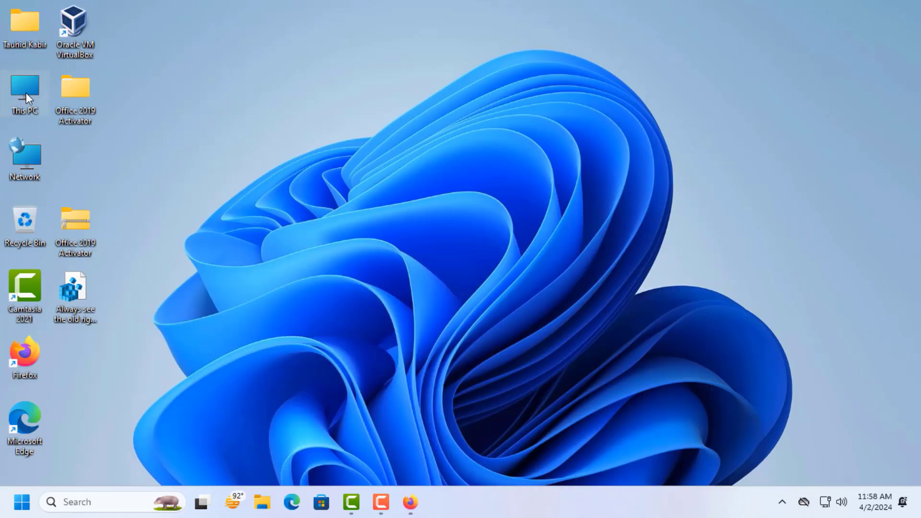
double_click(26, 94)
left_click(342, 224)
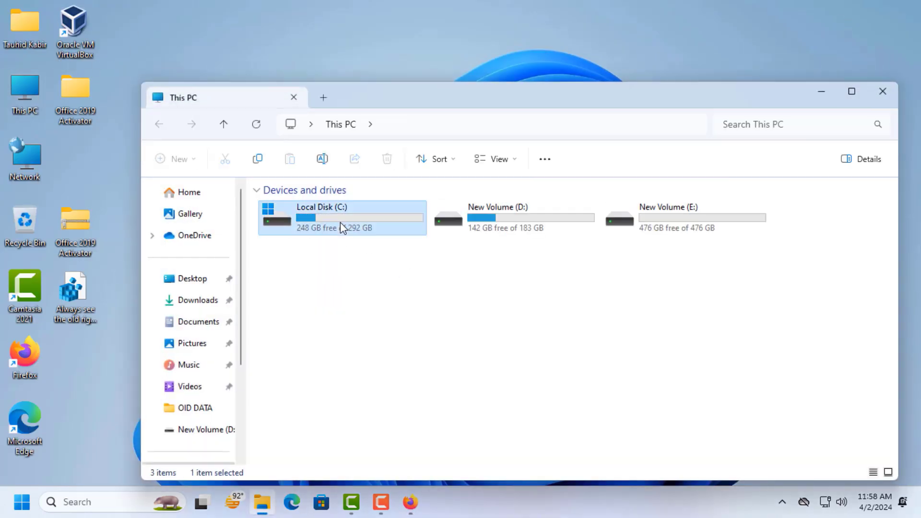
double_click(341, 226)
double_click(273, 270)
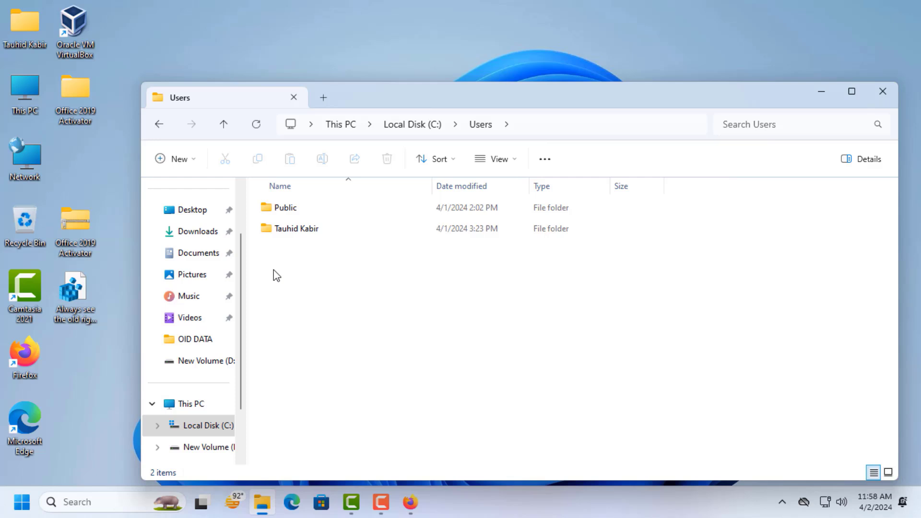
double_click(301, 235)
left_click(301, 292)
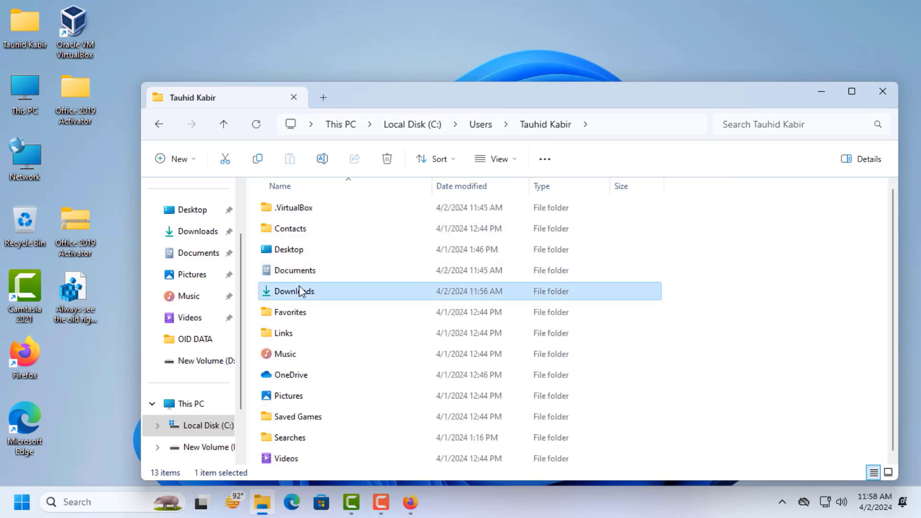
double_click(300, 291)
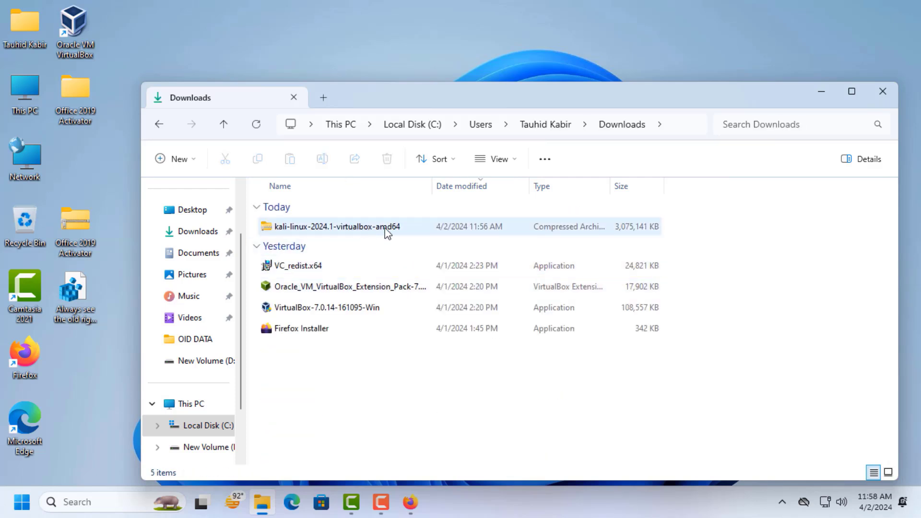
right_click(365, 229)
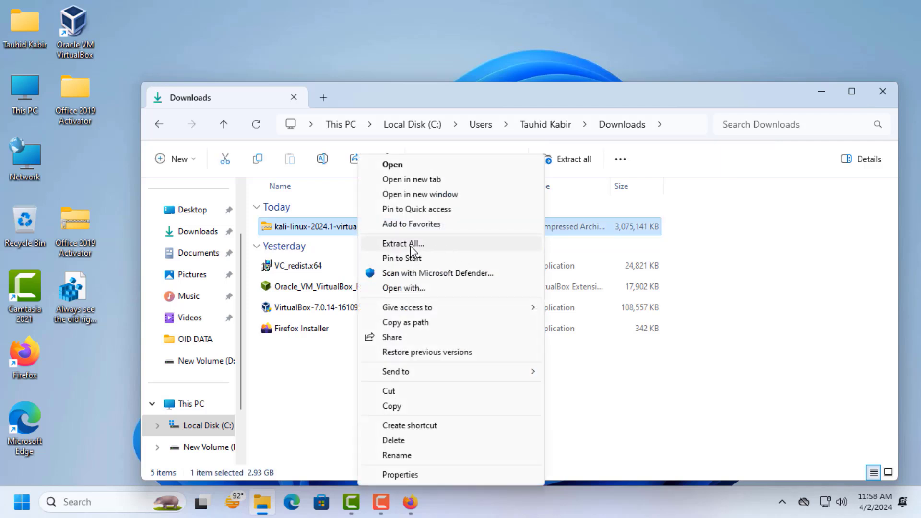
left_click(410, 246)
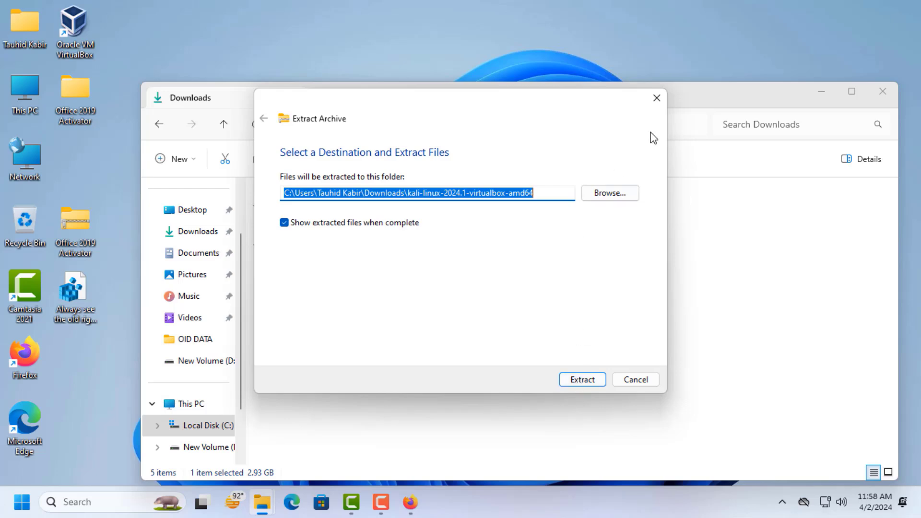
left_click(656, 98)
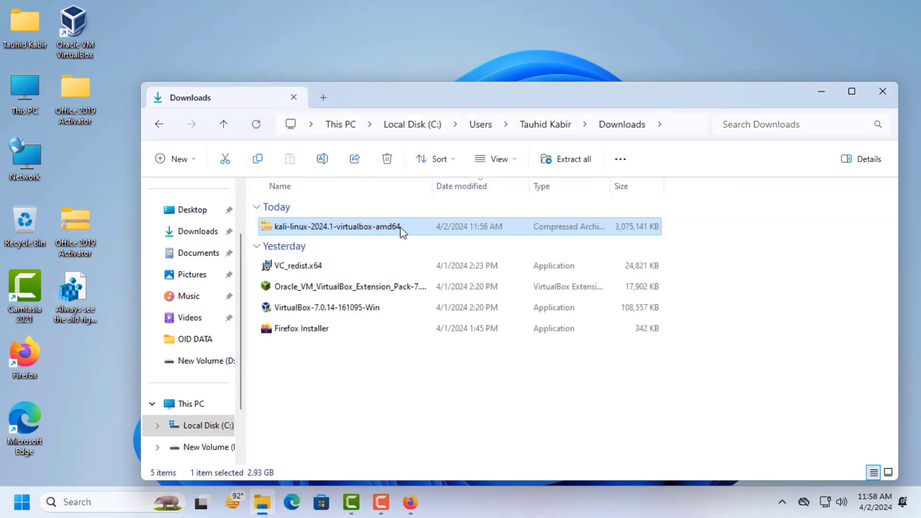
- View the contents of the kali-linux-2024.1-virtualbox-amd64 archive and return to the Downloads folder
right_click(332, 228)
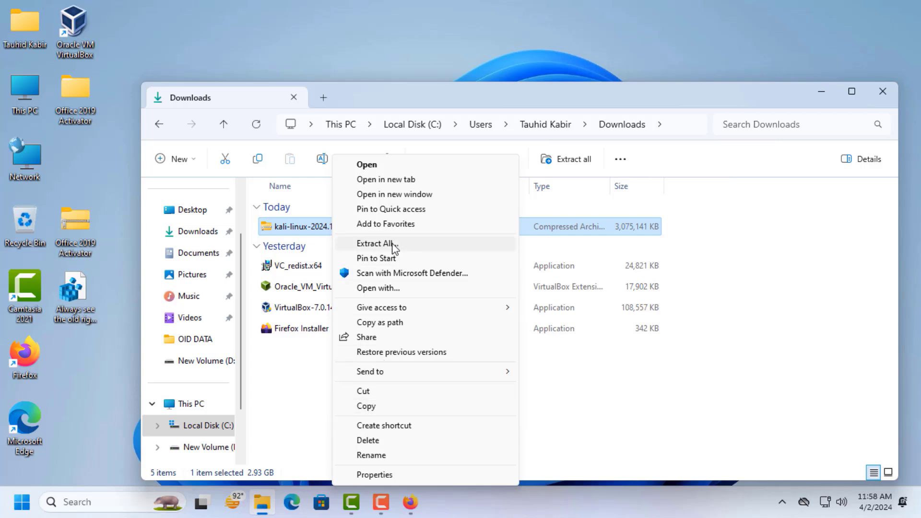
left_click(367, 165)
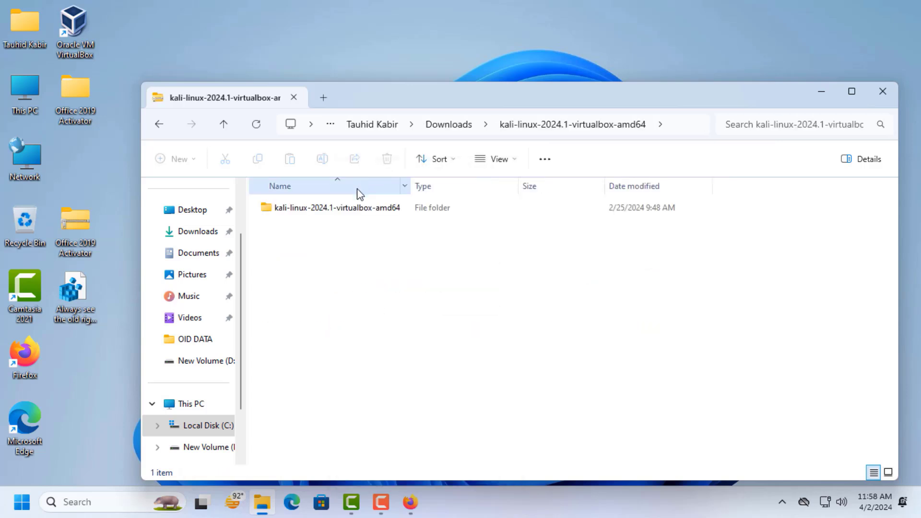
left_click(221, 125)
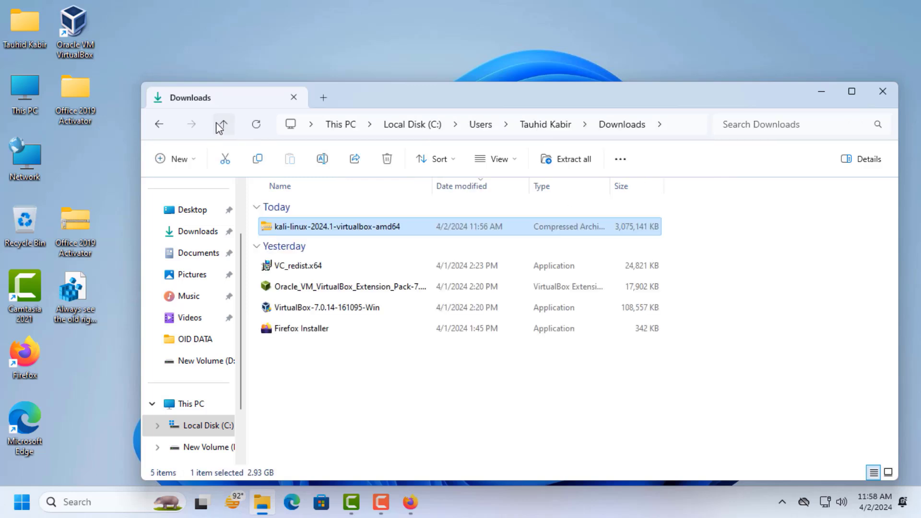
- Extract all files from the kali-linux-2024.1-virtualbox-amd64 archive
right_click(315, 229)
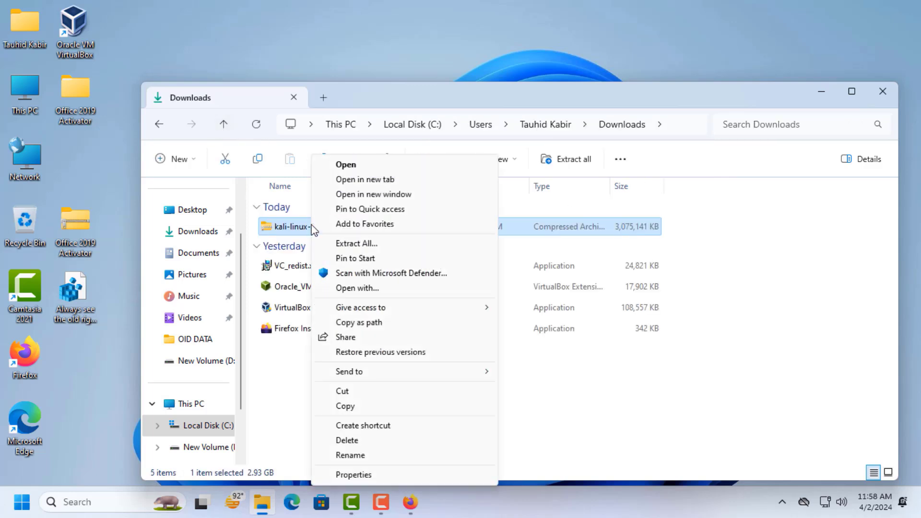
left_click(375, 244)
left_click(583, 380)
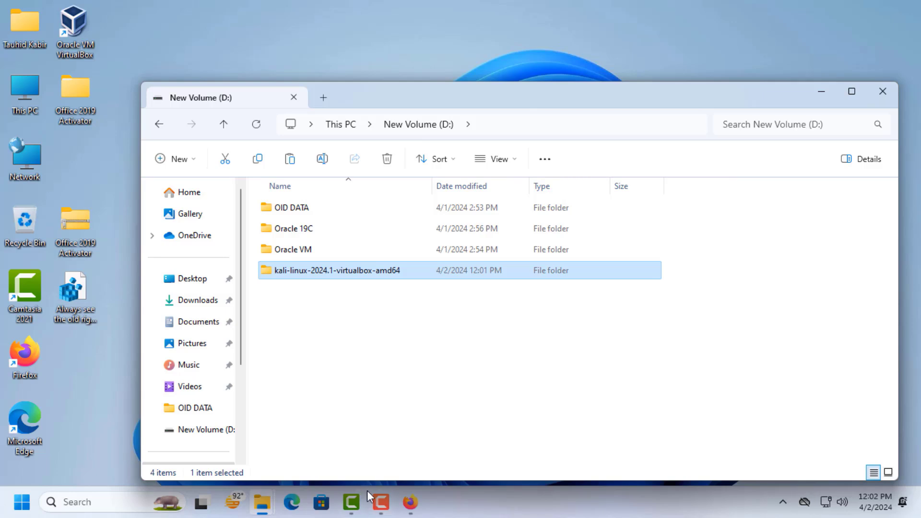
- Inspect the VirtualBox machine and virtual disk files inside the extracted kali-linux-2024.1-virtualbox-amd64 folder on drive D, and return to its parent folder
left_click(380, 502)
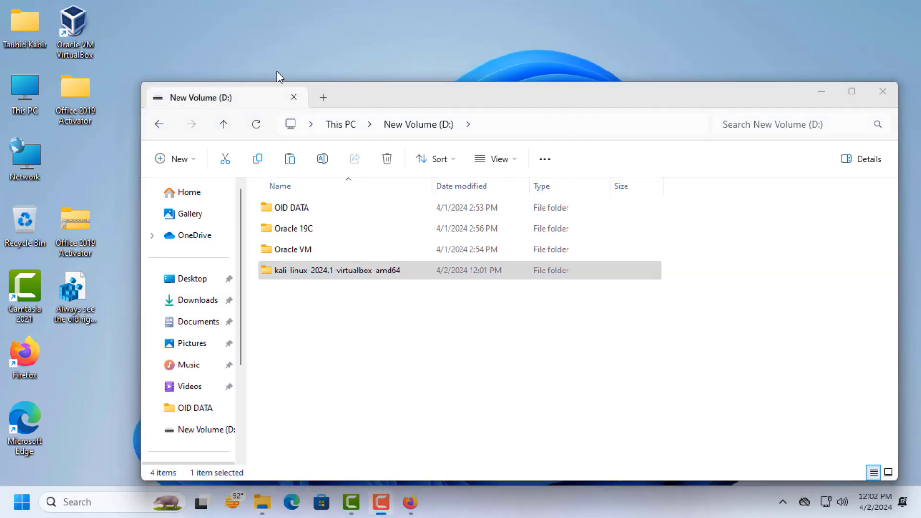
left_click(396, 331)
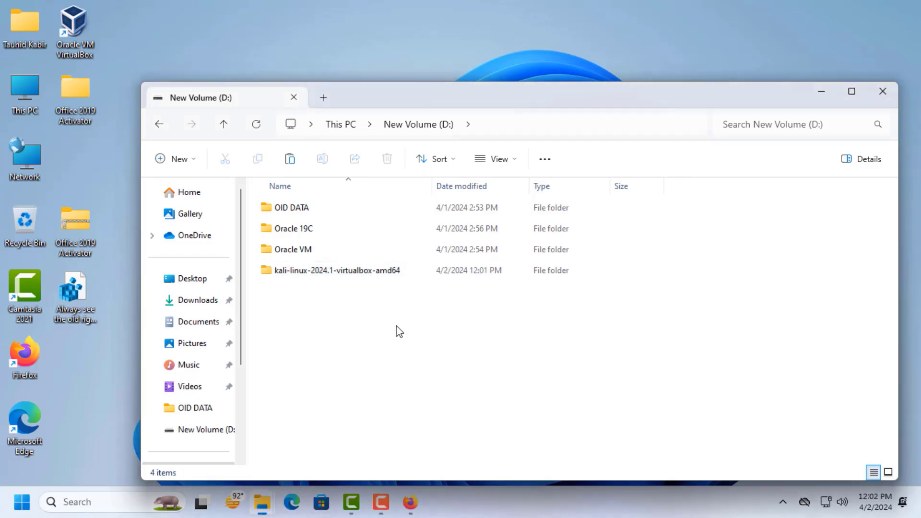
double_click(307, 270)
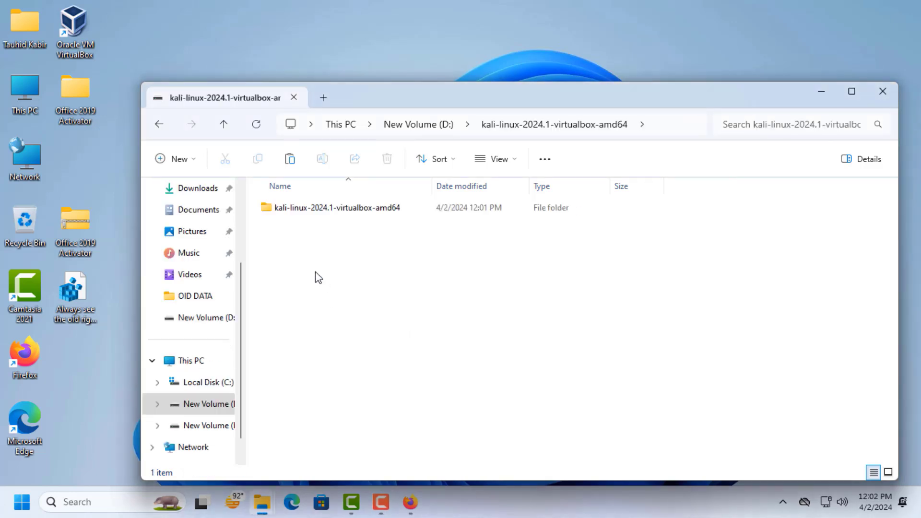
double_click(274, 210)
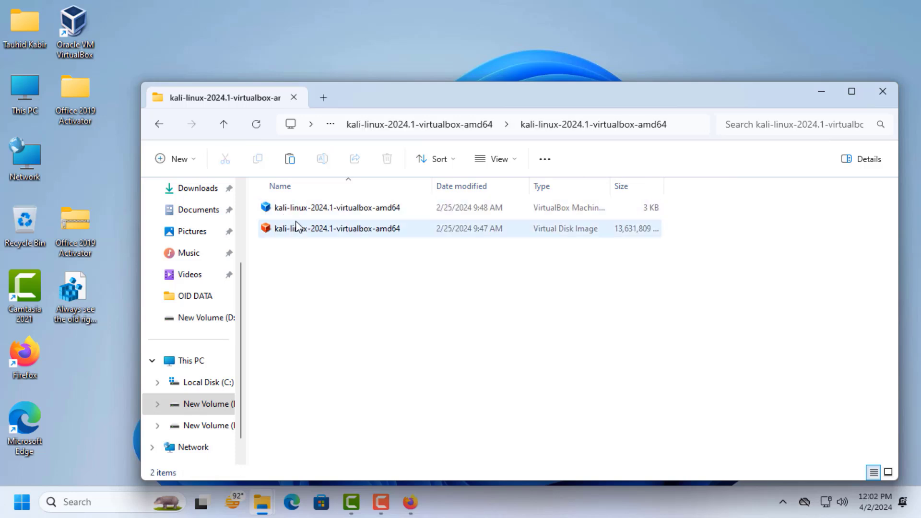
left_click(224, 124)
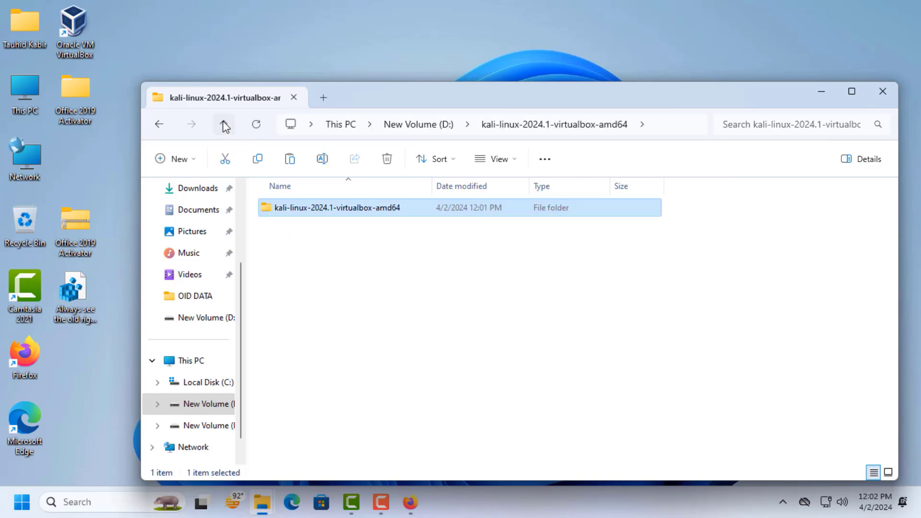
double_click(283, 210)
left_click_drag(397, 286, 275, 200)
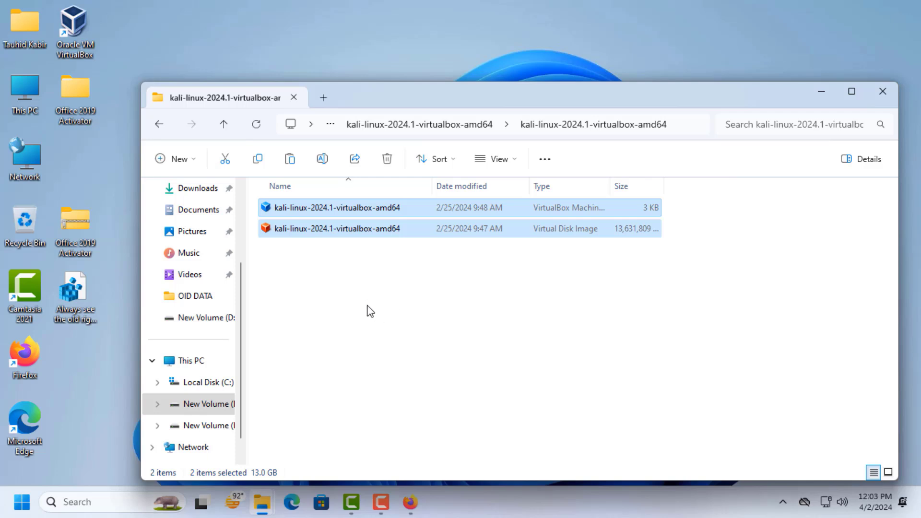
left_click(224, 124)
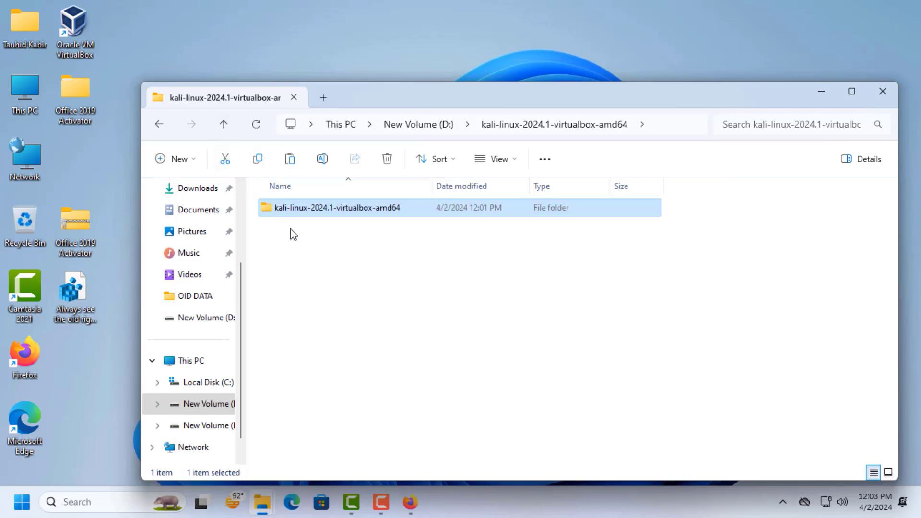
- Paste the VirtualBox machine and virtual disk files into the outer kali-linux-2024.1-virtualbox-amd64 folder and delete the inner subfolder
right_click(328, 284)
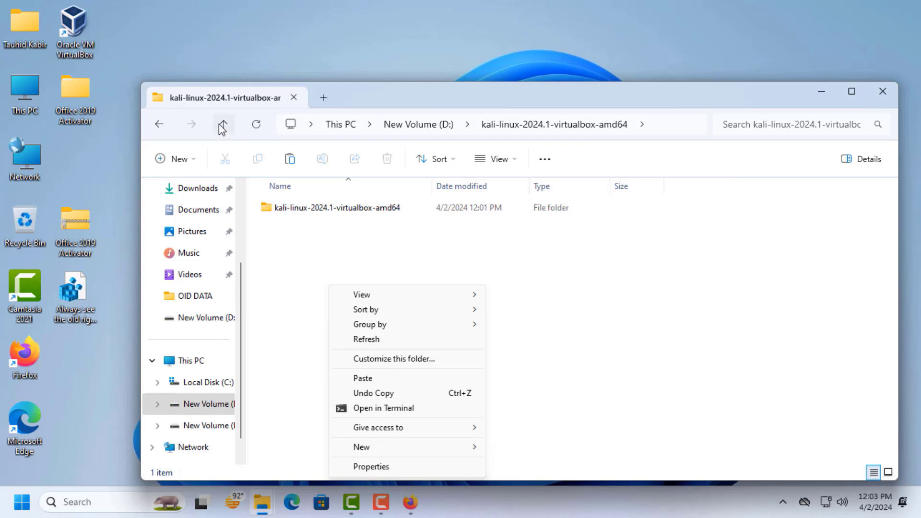
left_click(362, 379)
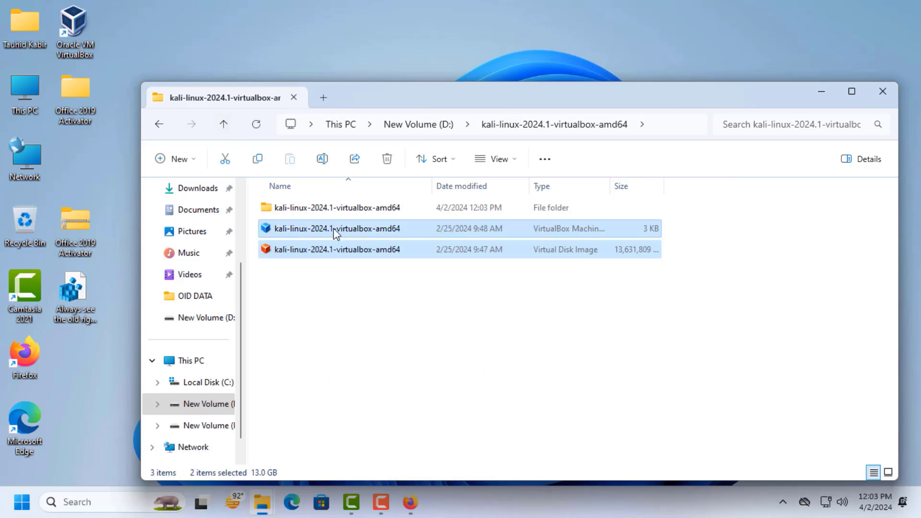
left_click(326, 210)
key("Delete")
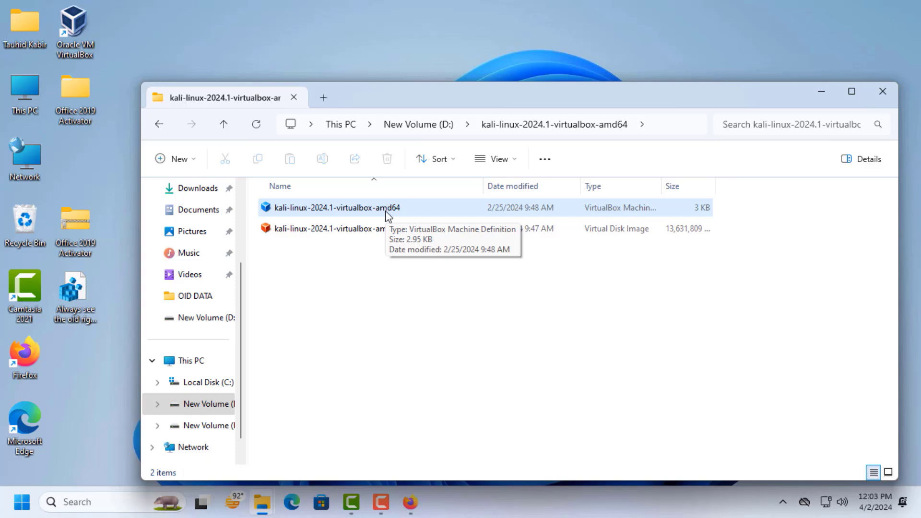
- Add the Kali Linux machine to VirtualBox by opening its machine definition file in the kali-linux-2024.1-virtualbox-amd64 folder
left_click(514, 160)
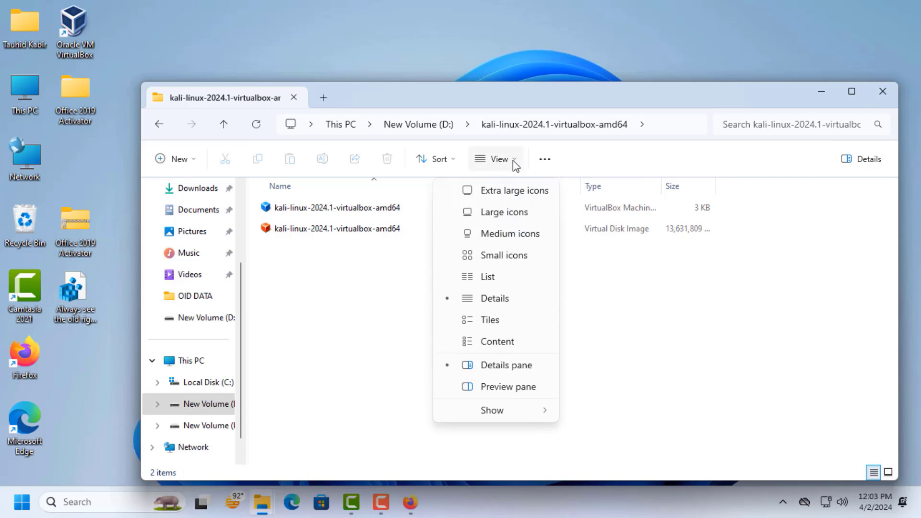
left_click(513, 160)
left_click(338, 210)
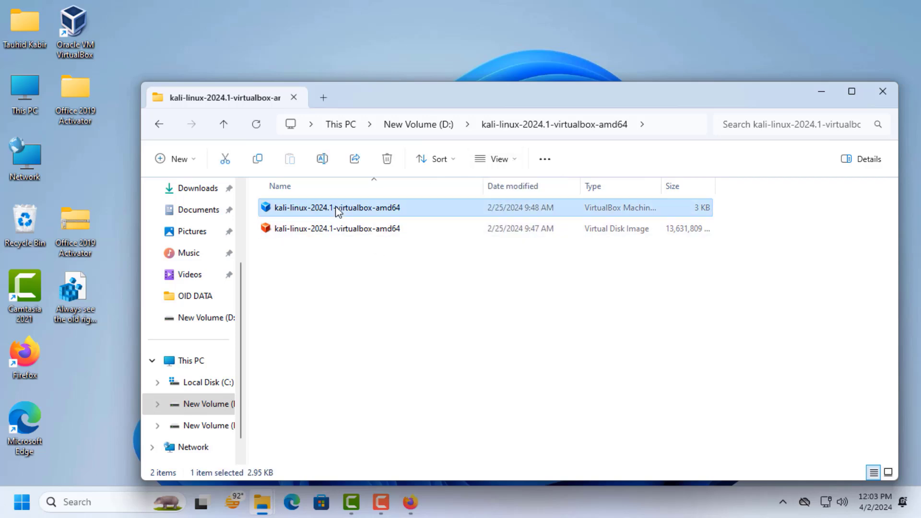
double_click(338, 209)
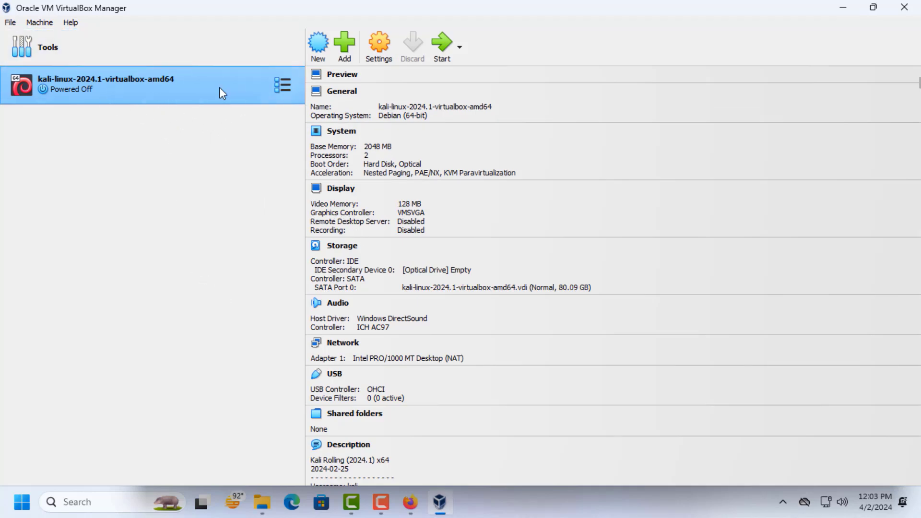
left_click(381, 508)
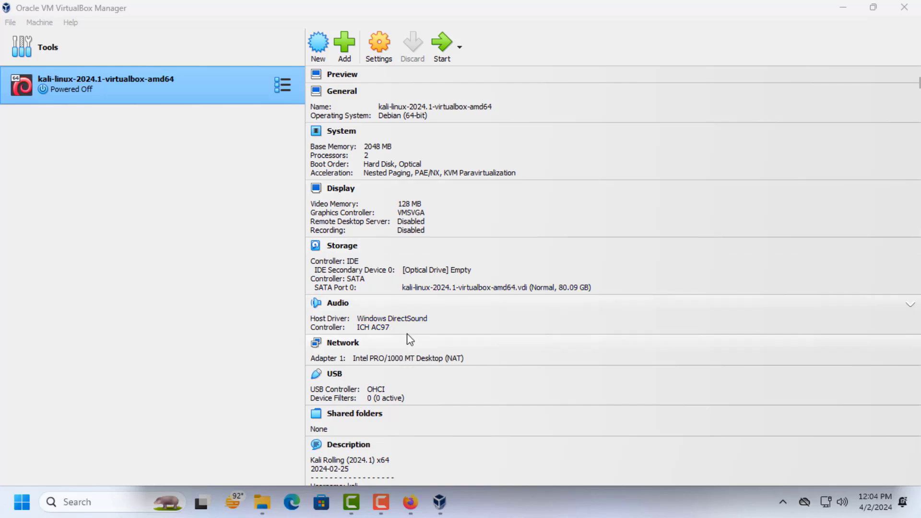
left_click(425, 351)
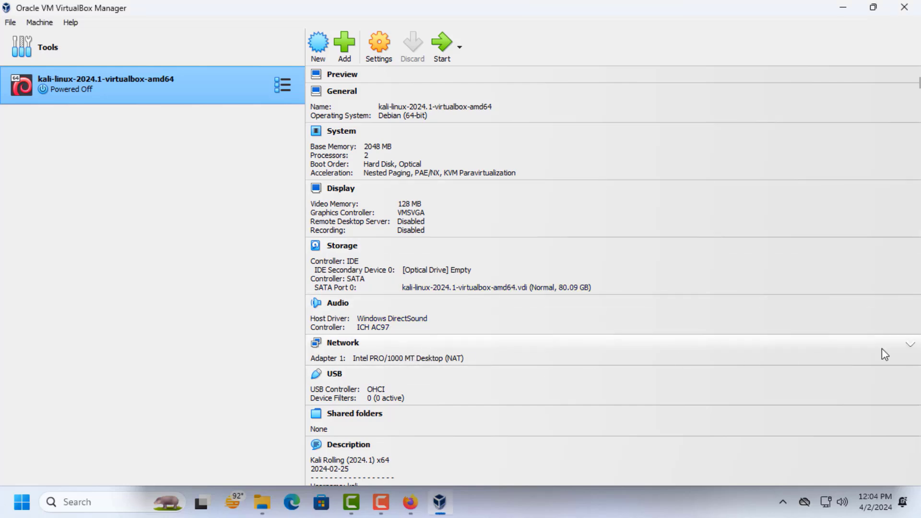
left_click(910, 348)
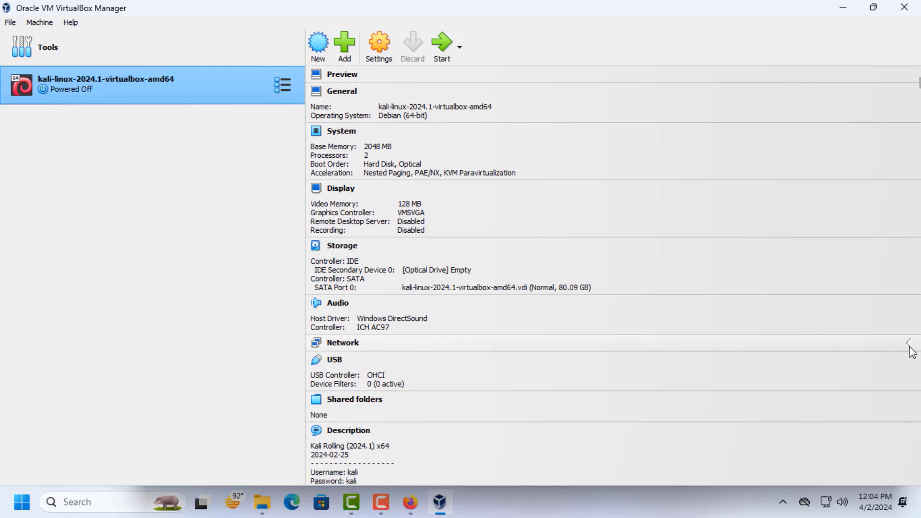
left_click(909, 349)
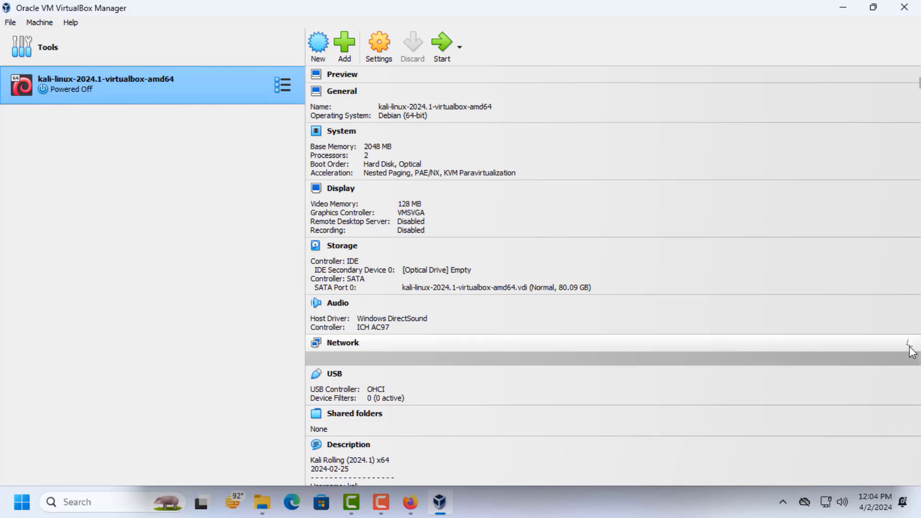
- Set the base memory of the kali-linux-2024.1-virtualbox-amd64 machine to 4096 MB and apply the settings
left_click(378, 47)
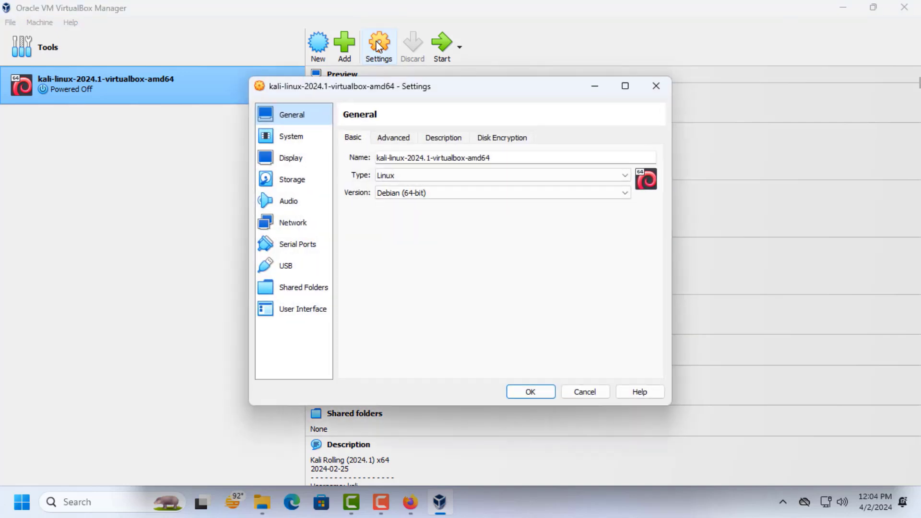
left_click(299, 137)
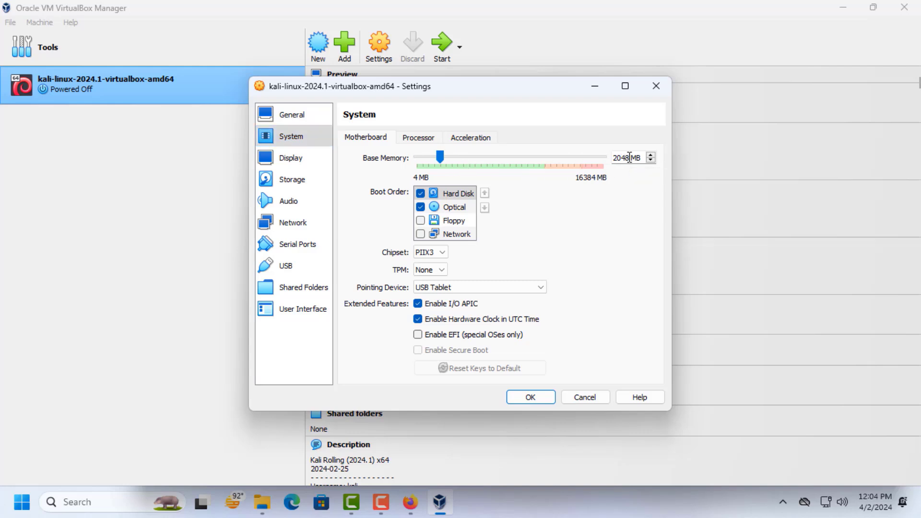
left_click_drag(629, 157, 574, 157)
type("4096")
left_click(538, 400)
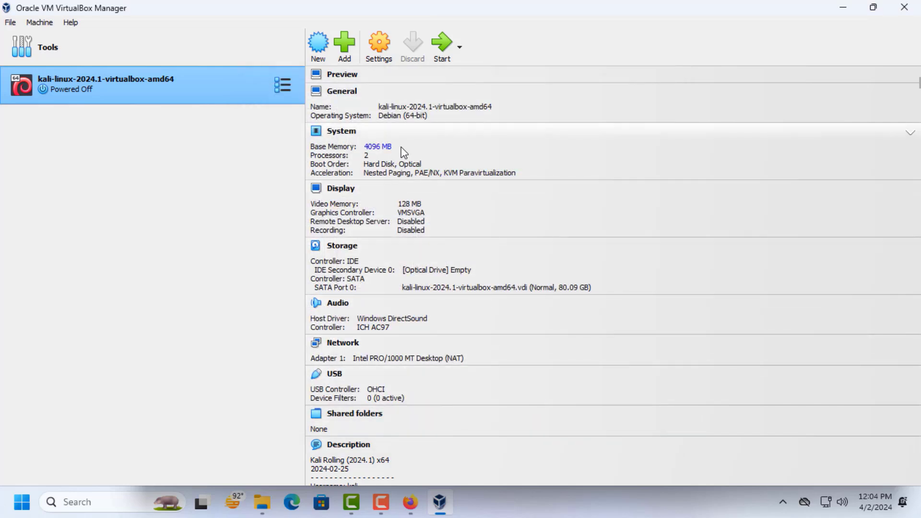
left_click(350, 92)
left_click(656, 87)
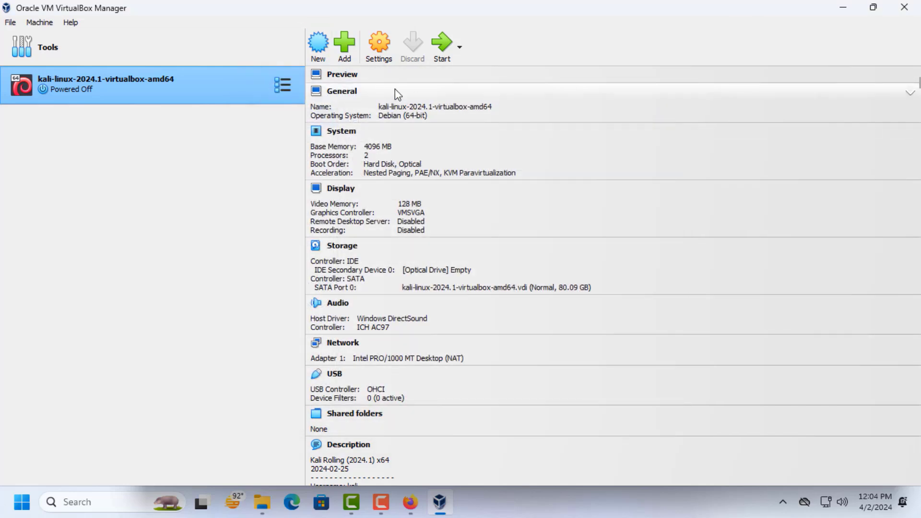
- Set the number of processors of the Kali Linux machine to 4 and apply the system settings
left_click(377, 42)
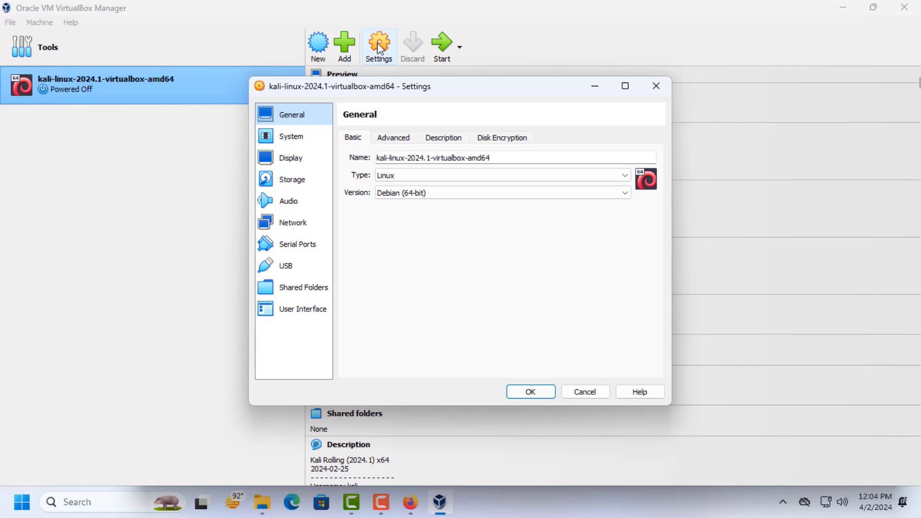
left_click(293, 138)
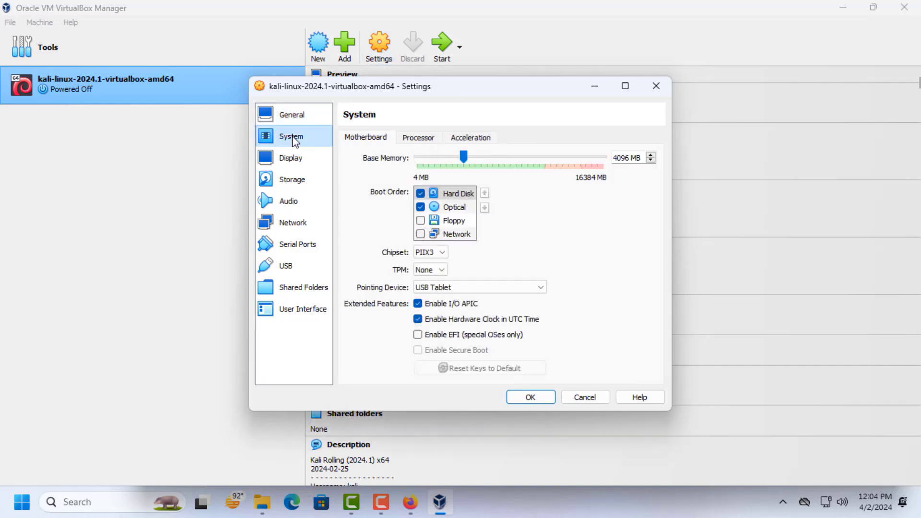
left_click(425, 139)
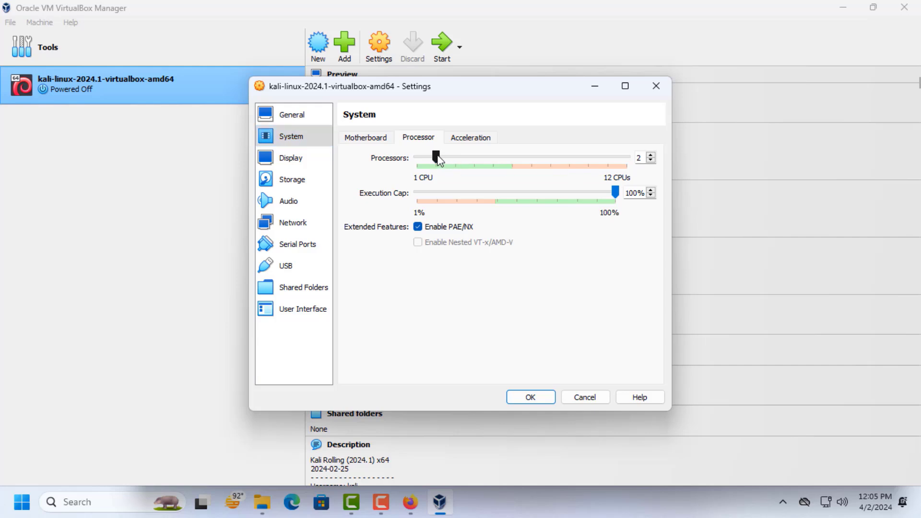
left_click_drag(452, 159, 468, 156)
left_click(533, 397)
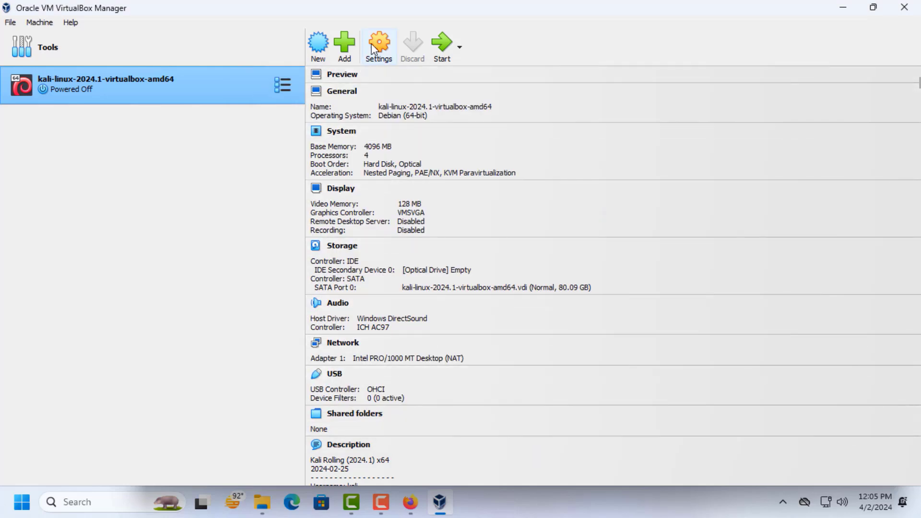
- Attach the Kali Linux machine's network Adapter 1 to Bridged Adapter using the Realtek PCIe GbE Family Controller
left_click(374, 45)
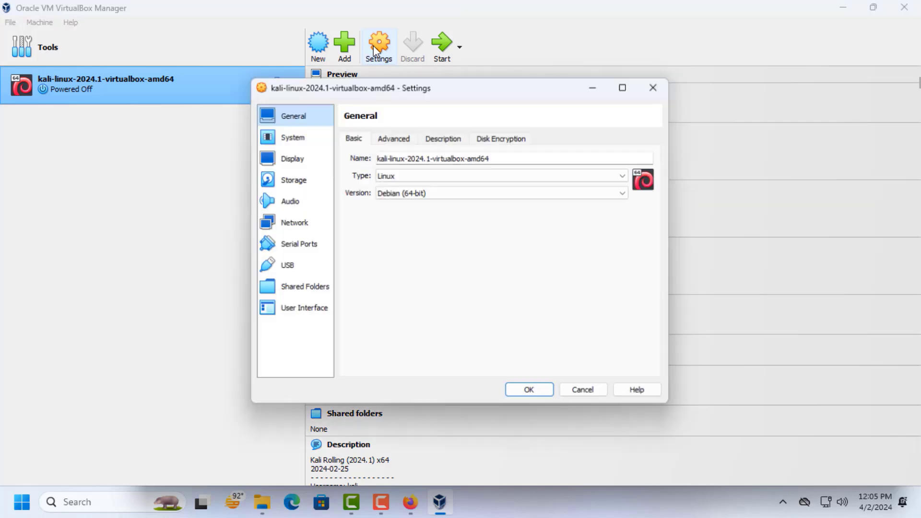
left_click(296, 224)
left_click(528, 173)
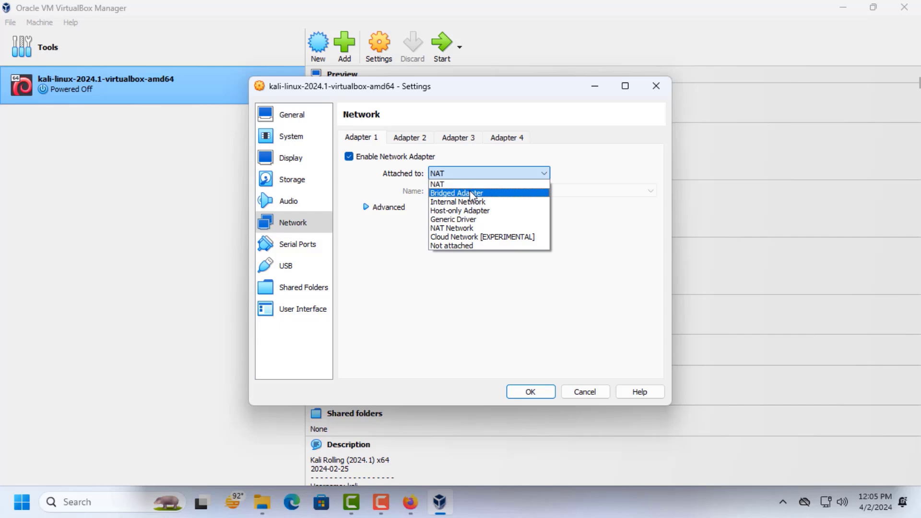
left_click(470, 194)
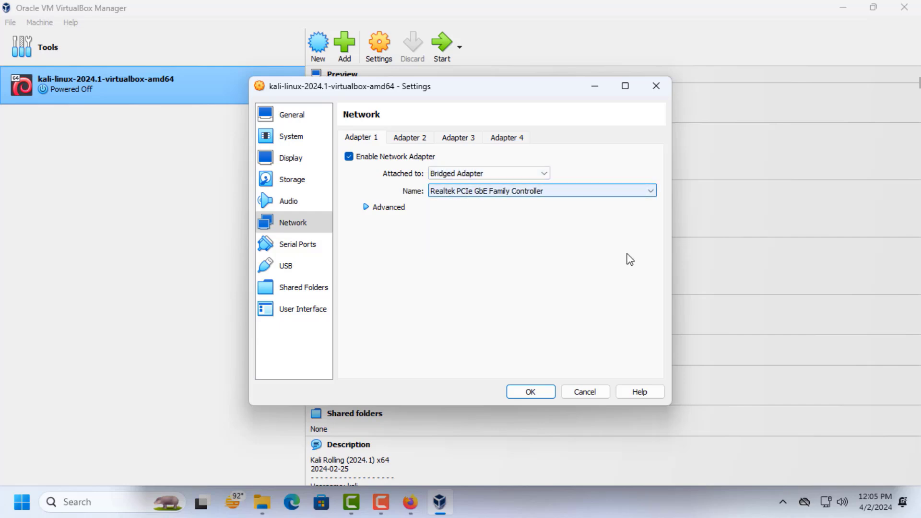
left_click(520, 397)
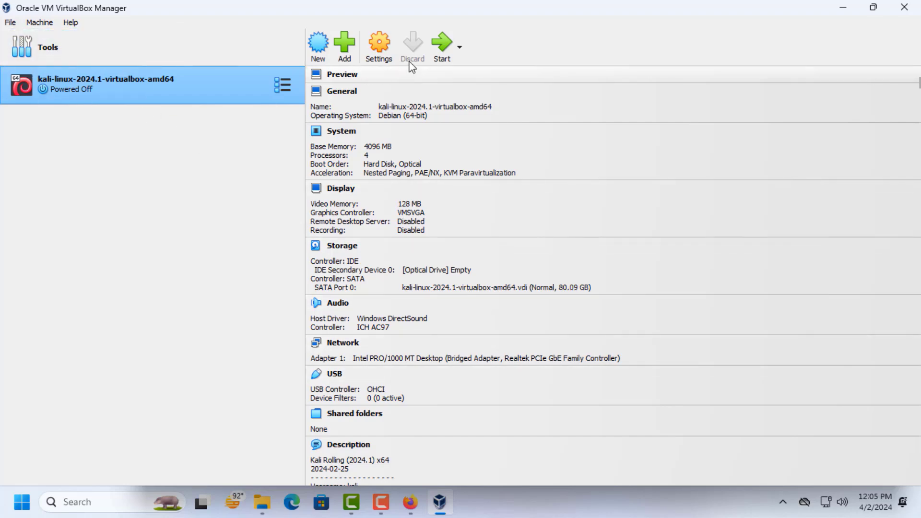
- Start the Kali Linux virtual machine and log in with username kali and the account password
left_click(439, 41)
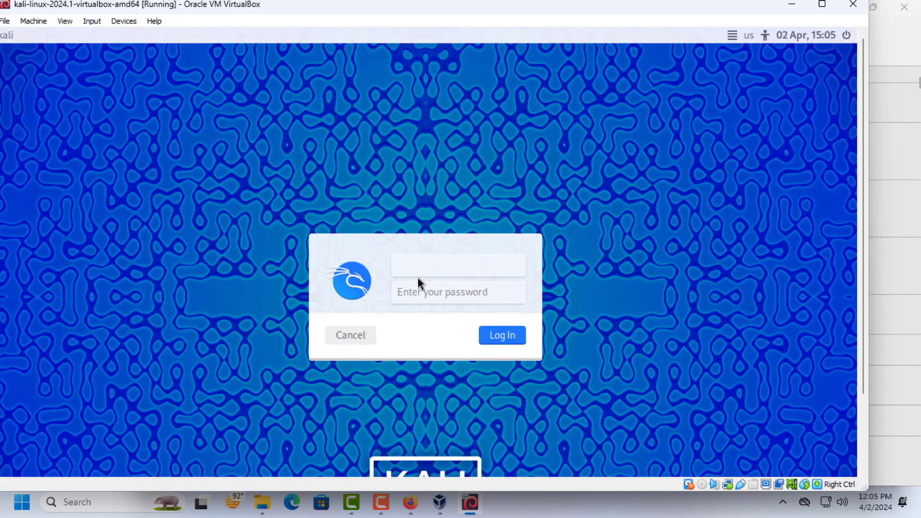
left_click(417, 270)
left_click(450, 289)
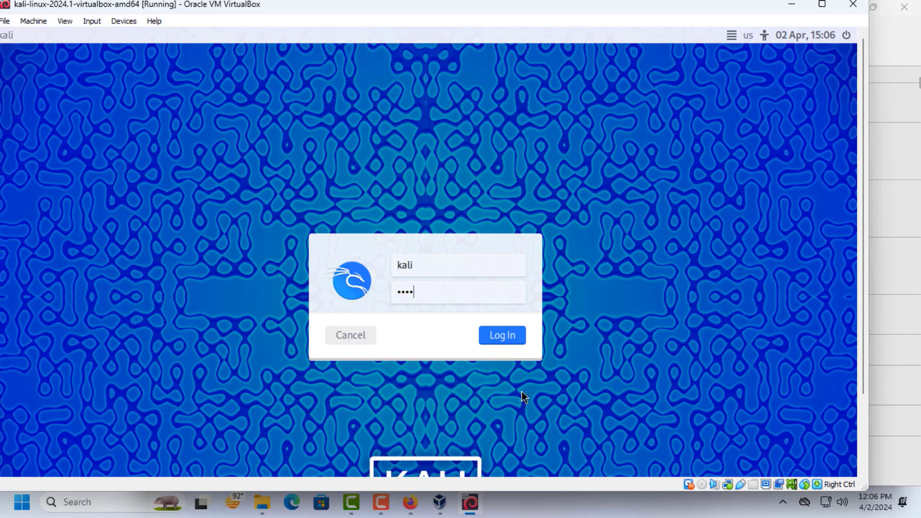
left_click(513, 337)
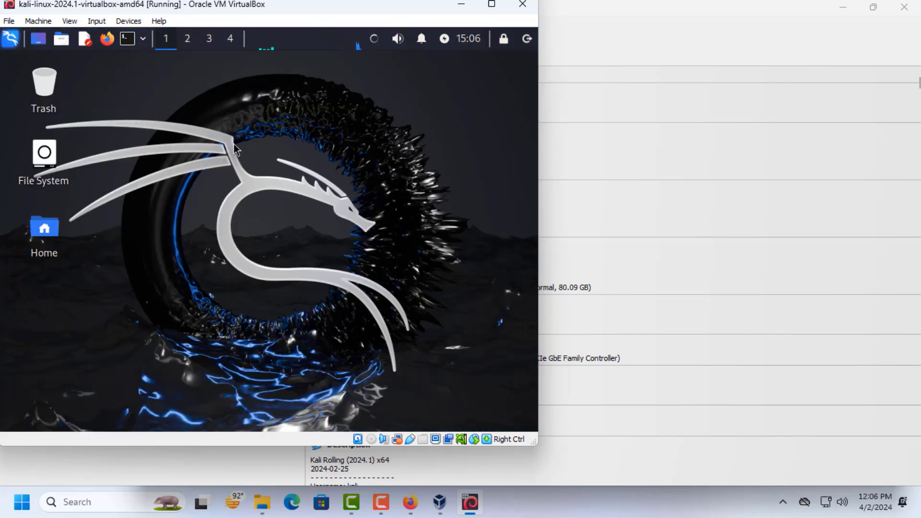
right_click(233, 145)
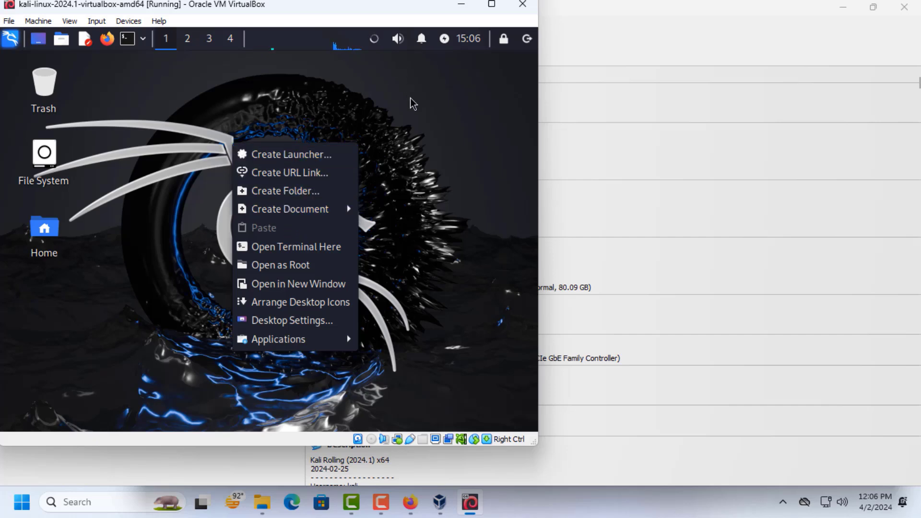
left_click(386, 93)
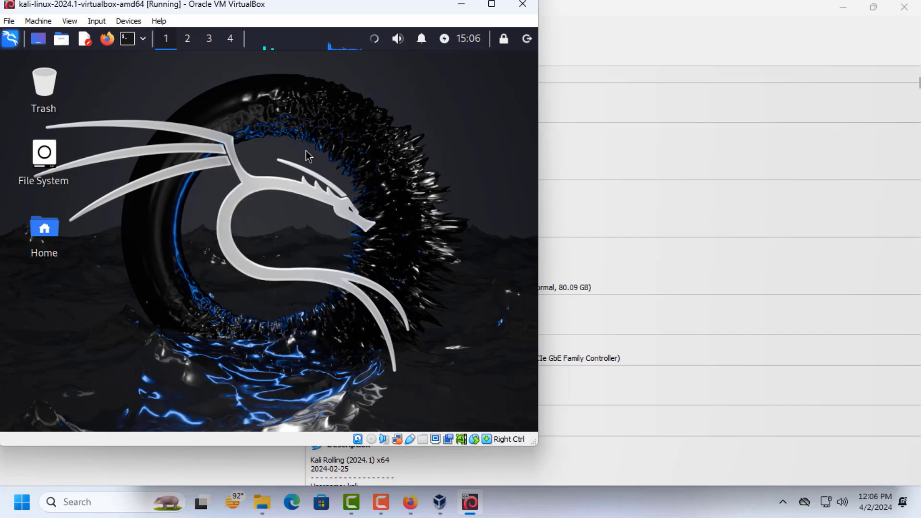
- Move the virtual machine window aside, inspect the running Kali machine's System settings in VirtualBox Manager and close them
left_click_drag(192, 13, 482, 123)
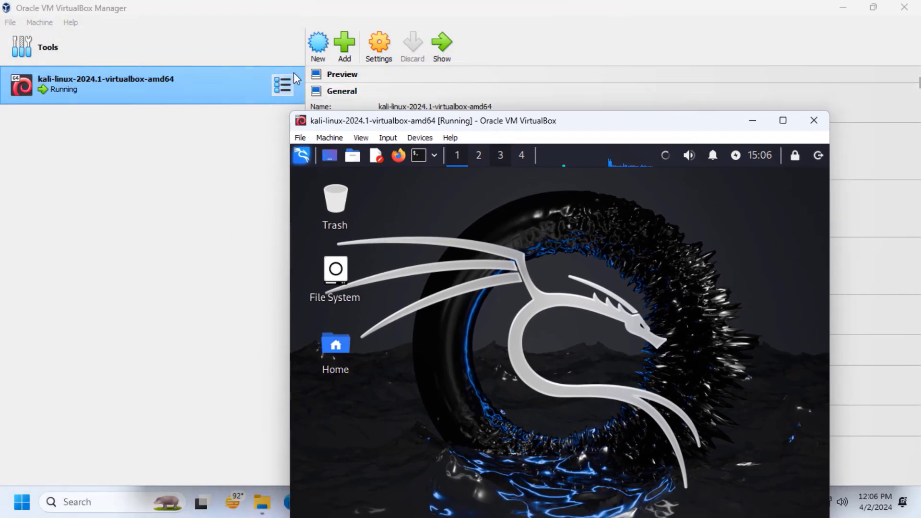
left_click(381, 43)
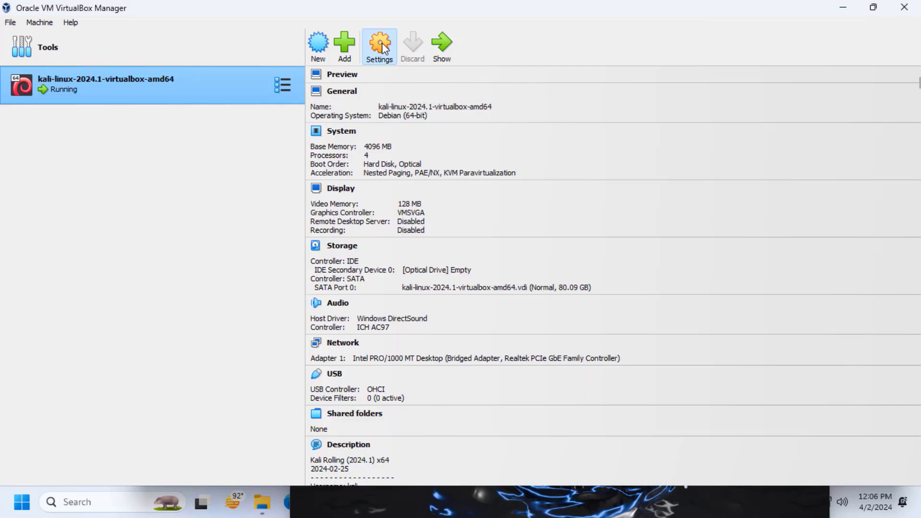
left_click(382, 42)
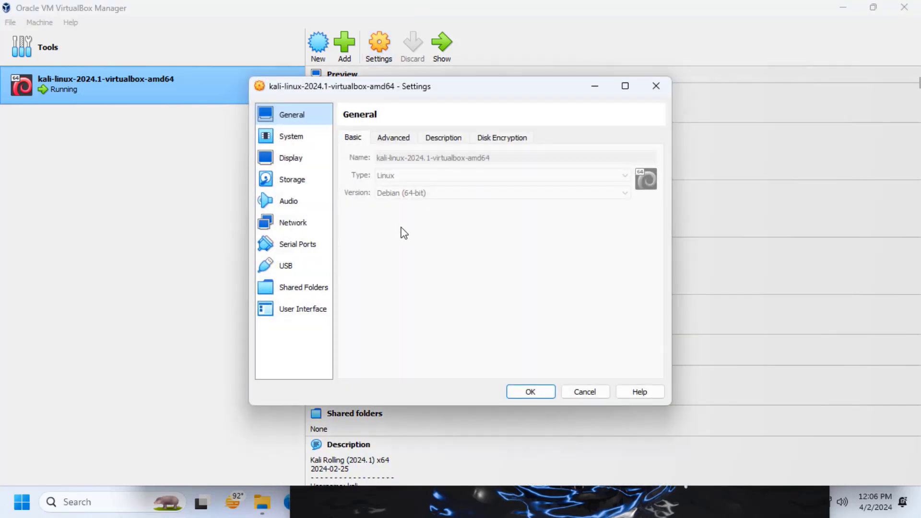
left_click(292, 140)
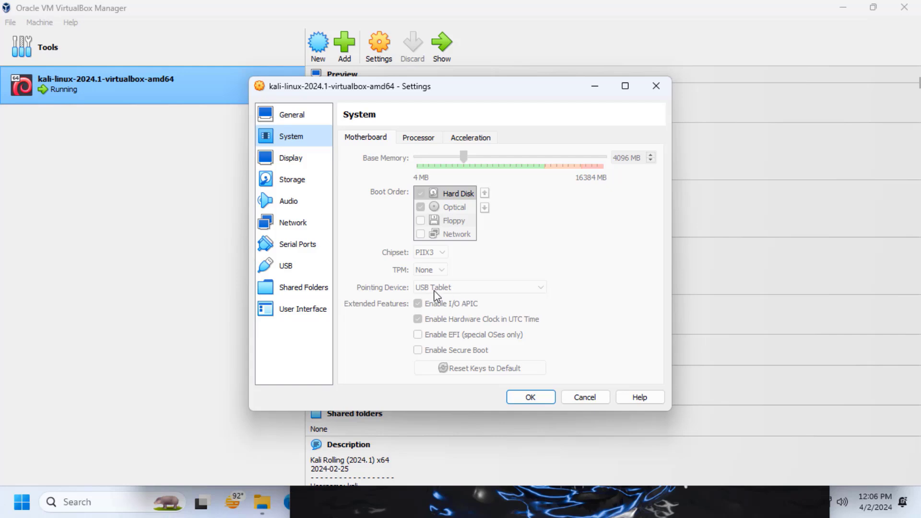
key("Return")
scroll(497, 358, "up", 3)
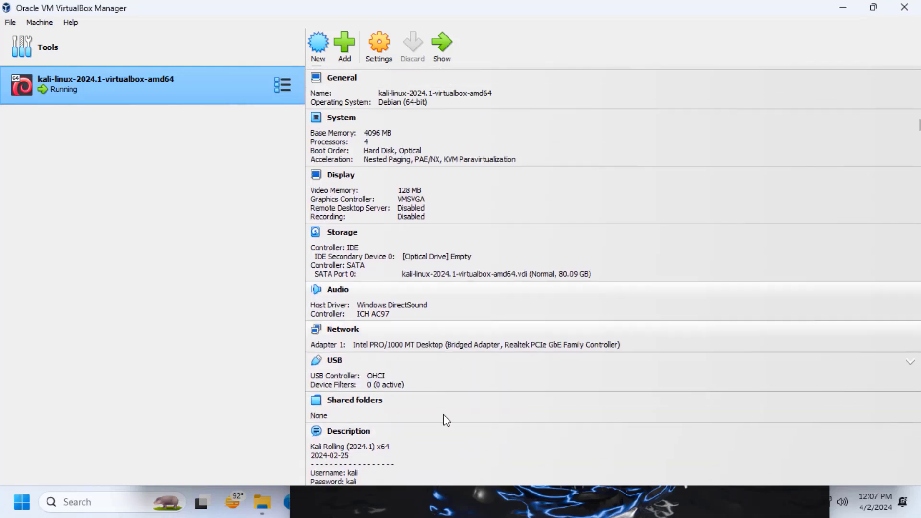
- Bring the running Kali Linux machine's window to the front and move it up so the whole desktop is visible
scroll(407, 326, "up", 1)
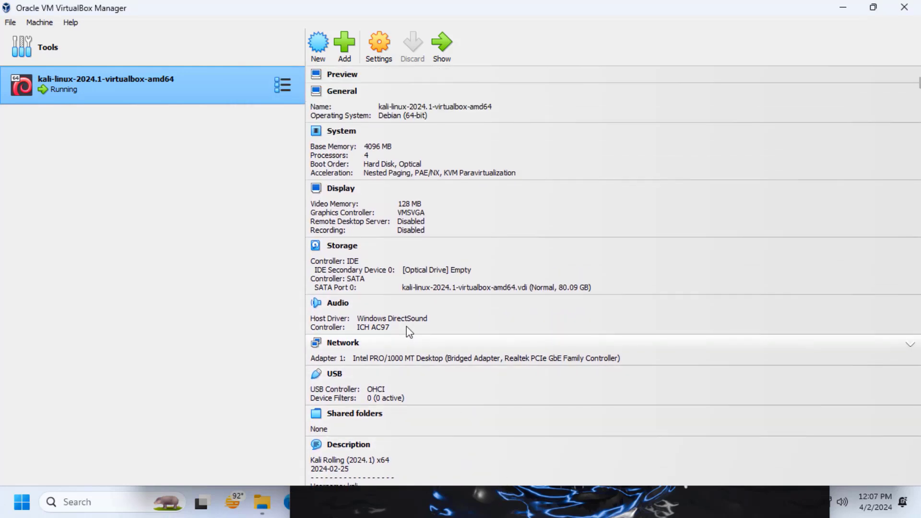
left_click(442, 44)
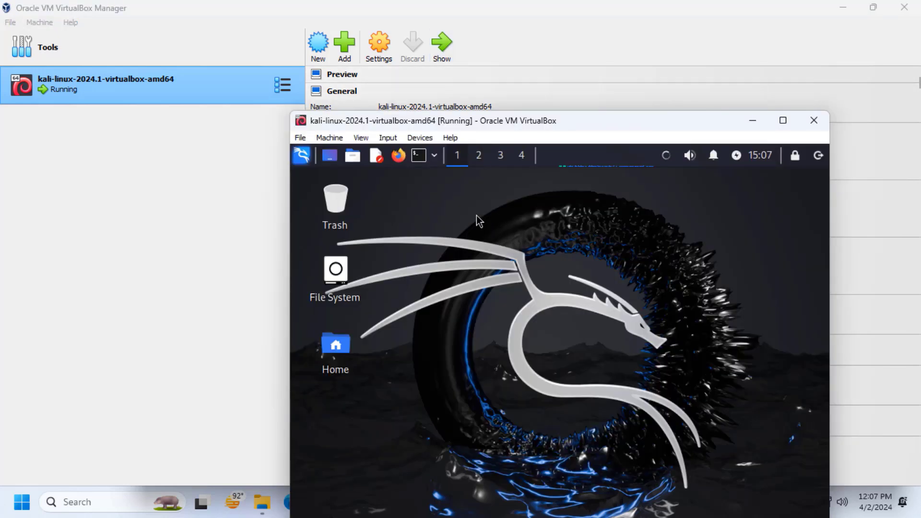
left_click_drag(470, 124, 447, 71)
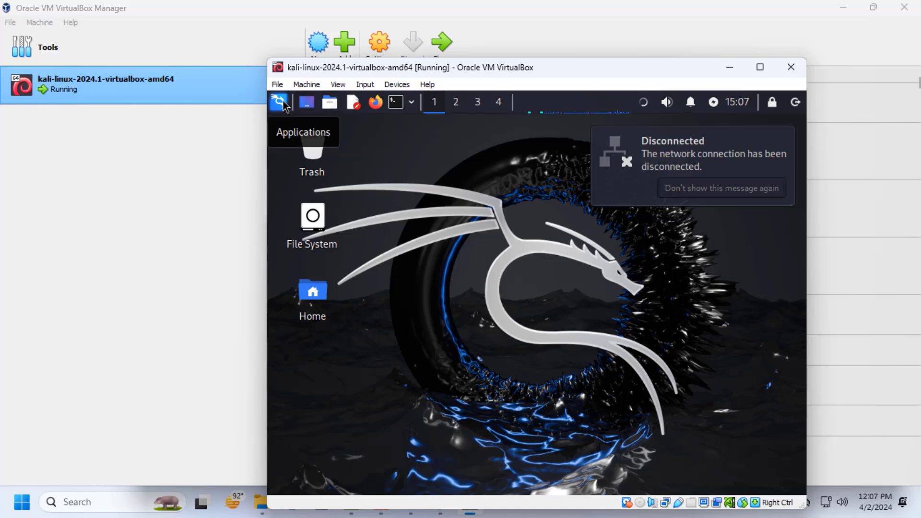
- Open a terminal on the Kali desktop to view its prompt and close it again
left_click(397, 103)
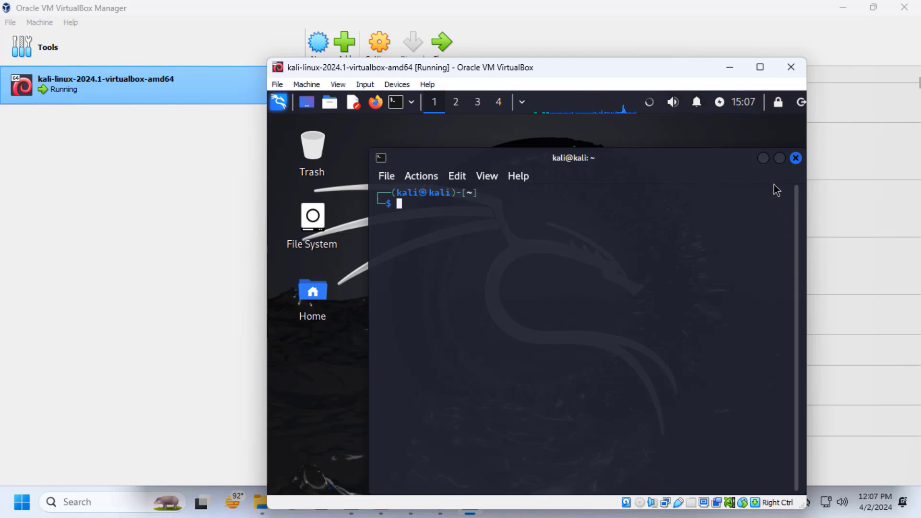
left_click(795, 158)
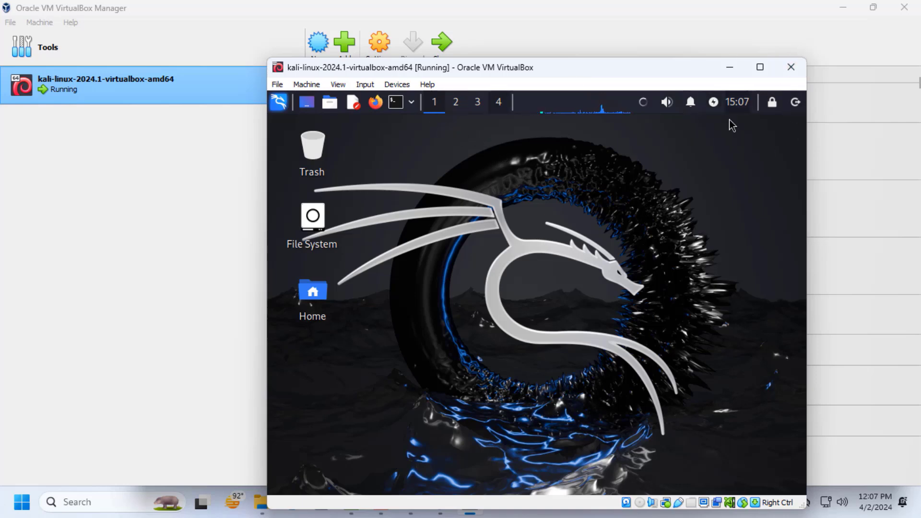
- Open the log out dialog of the Kali session
left_click(796, 102)
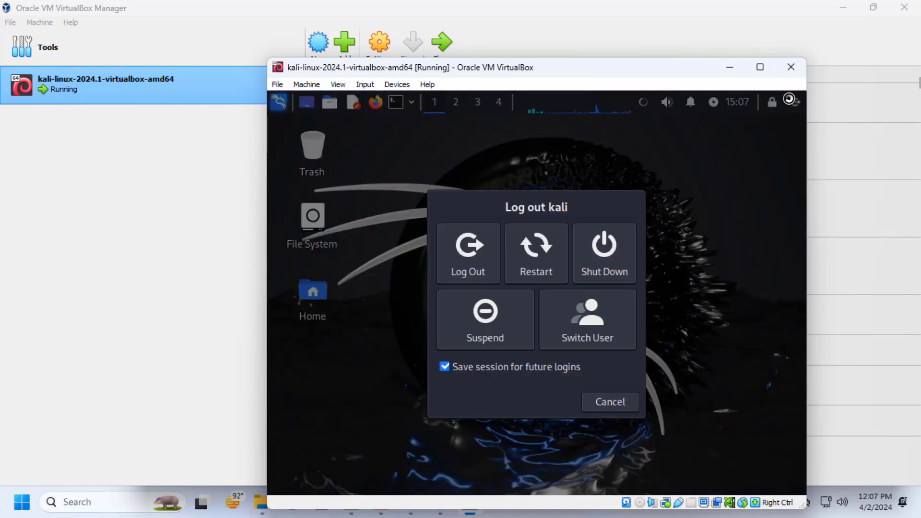